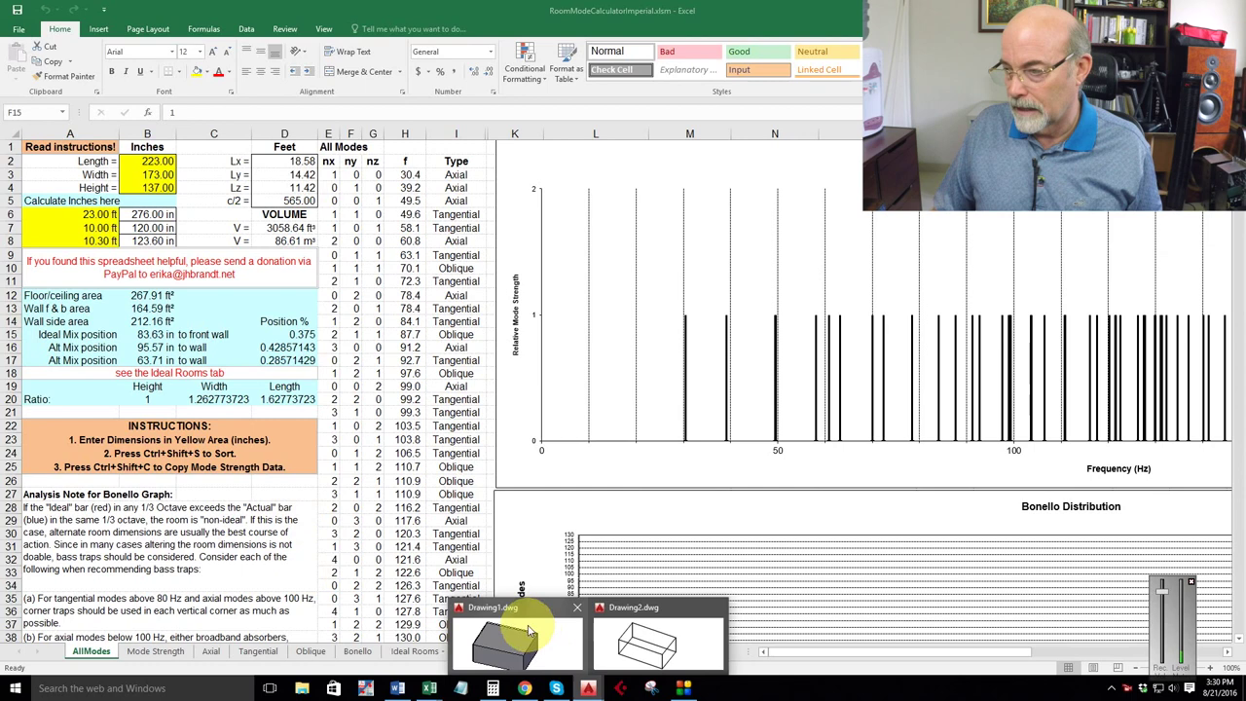
Step: In AutoCAD, orbit and select the room box solid to confirm its 8530 × 6310 × 3370 size
click(531, 631)
drag(565, 353, 604, 356)
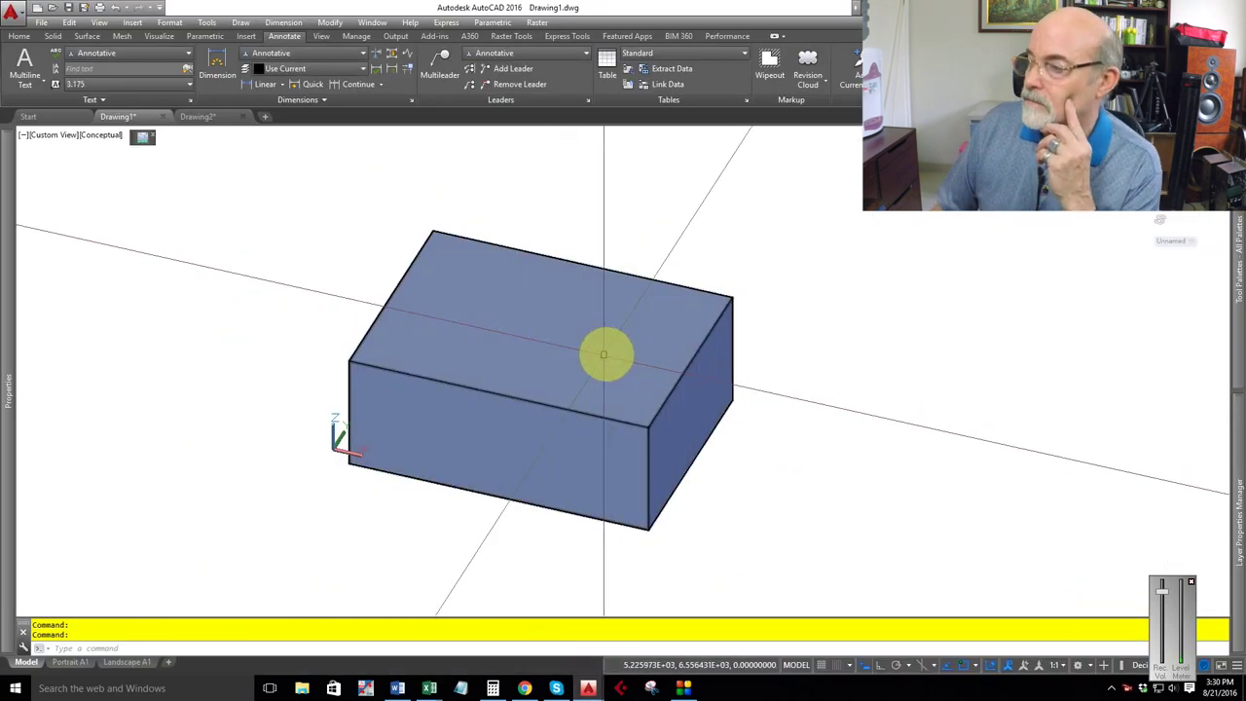
scroll(603, 498, up, 3)
scroll(584, 414, down, 3)
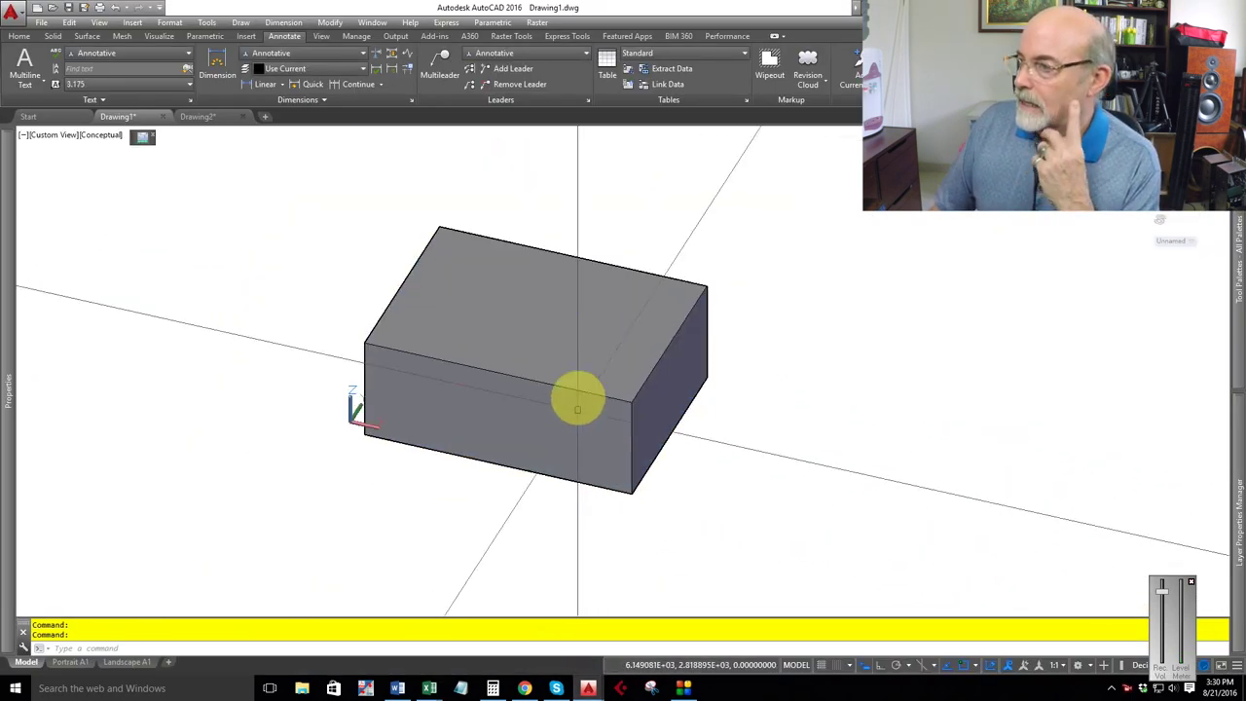
scroll(584, 370, up, 2)
click(569, 457)
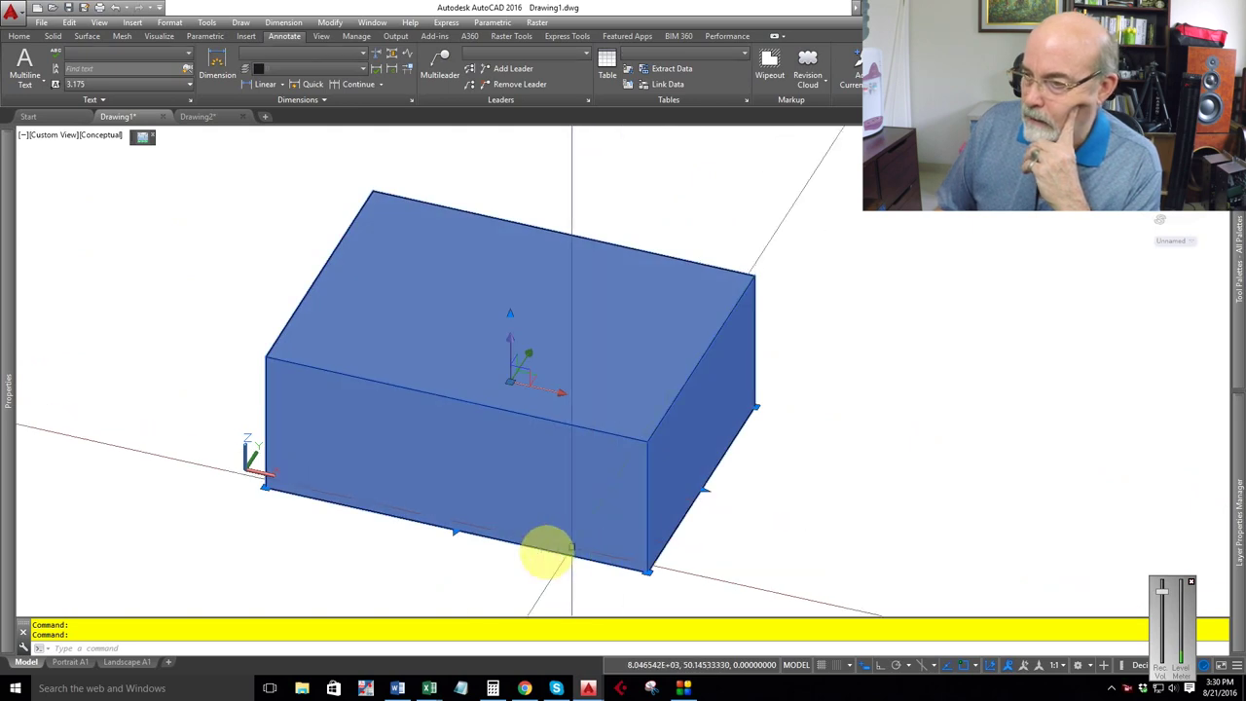
mouse_move(8, 556)
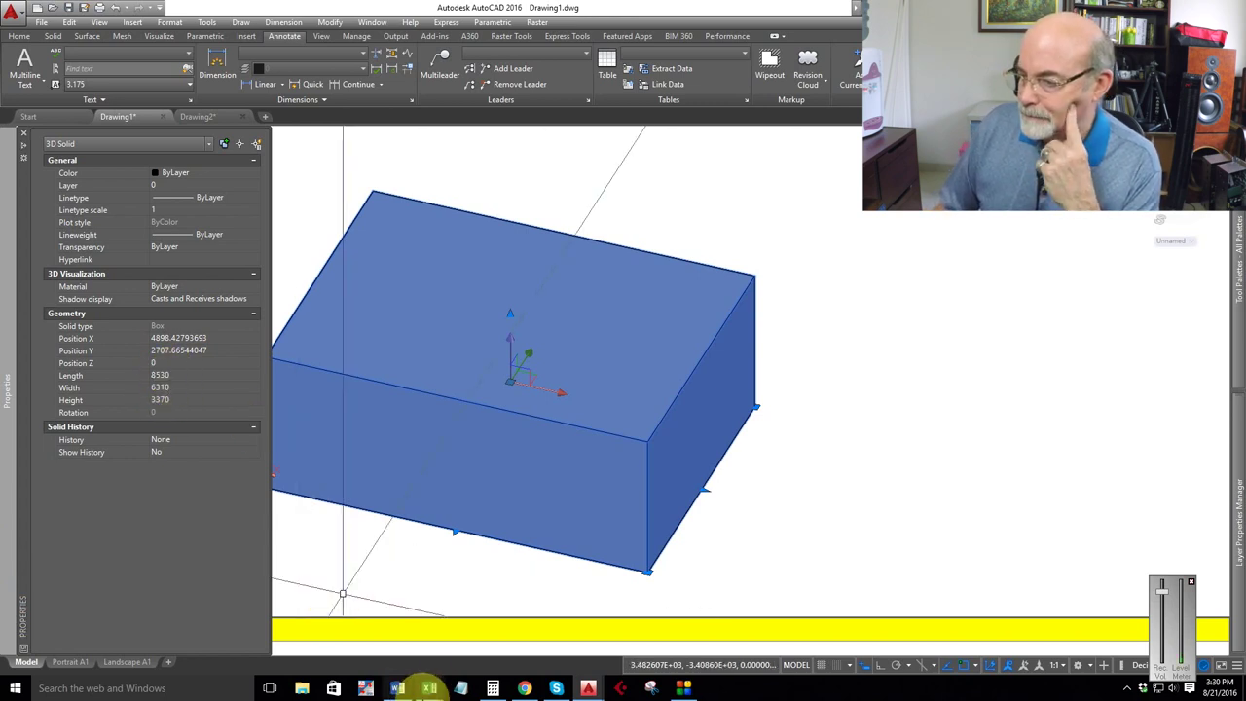
mouse_move(414, 660)
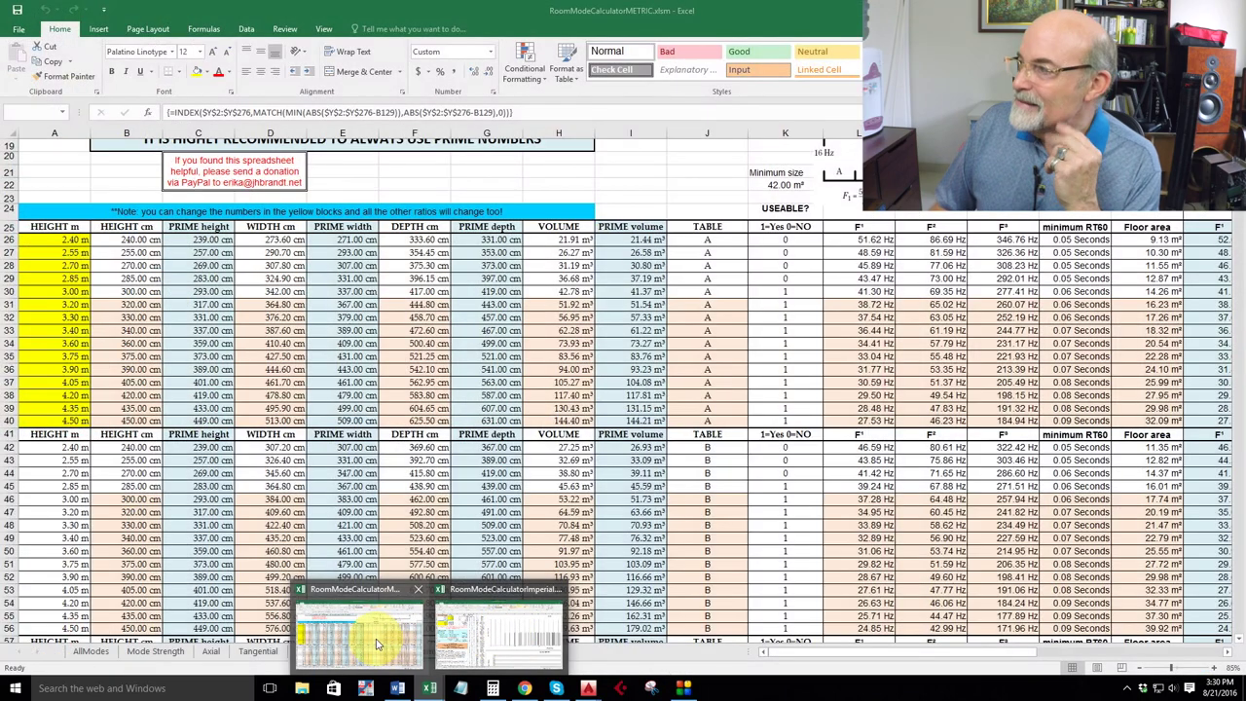
Step: In the metric workbook, select the G ratio row B10:E10 (1.00 : 1.50 : 2.50)
click(378, 645)
scroll(417, 432, up, 6)
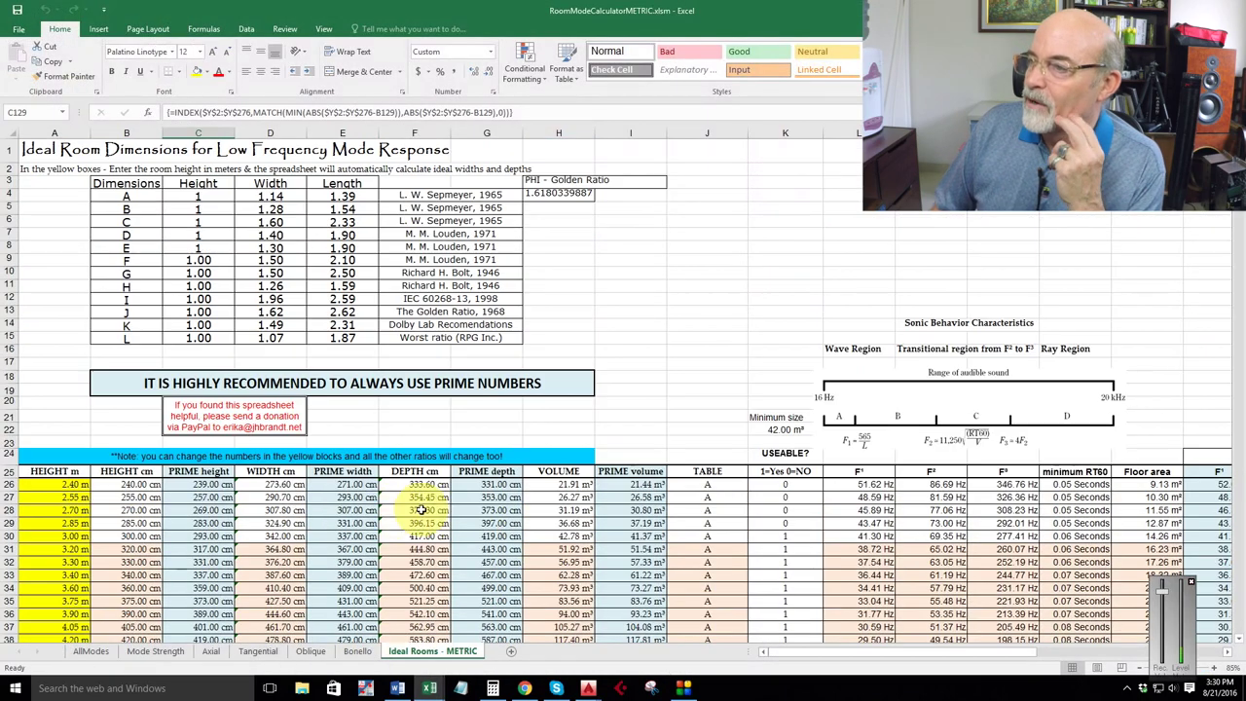
click(345, 273)
drag(155, 273, 323, 277)
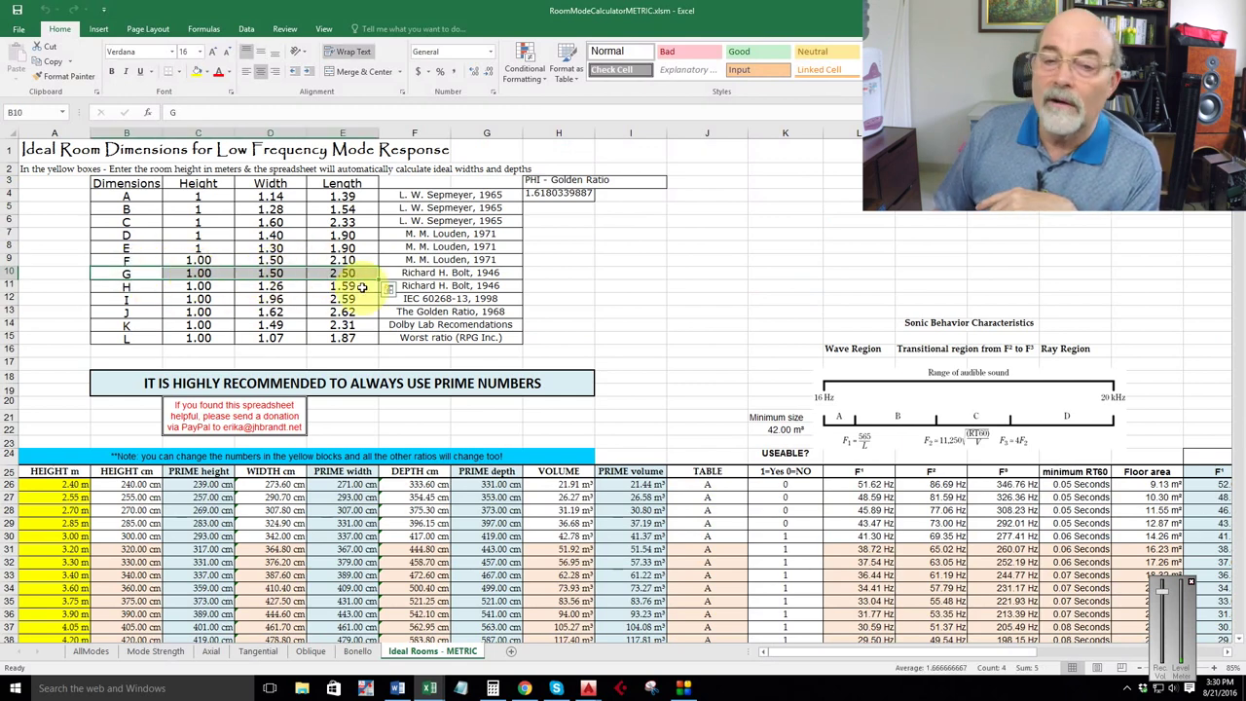
Step: In the G table, inspect the centimetre height formula in B129 and the prime volume formula in I129
scroll(477, 251, down, 11)
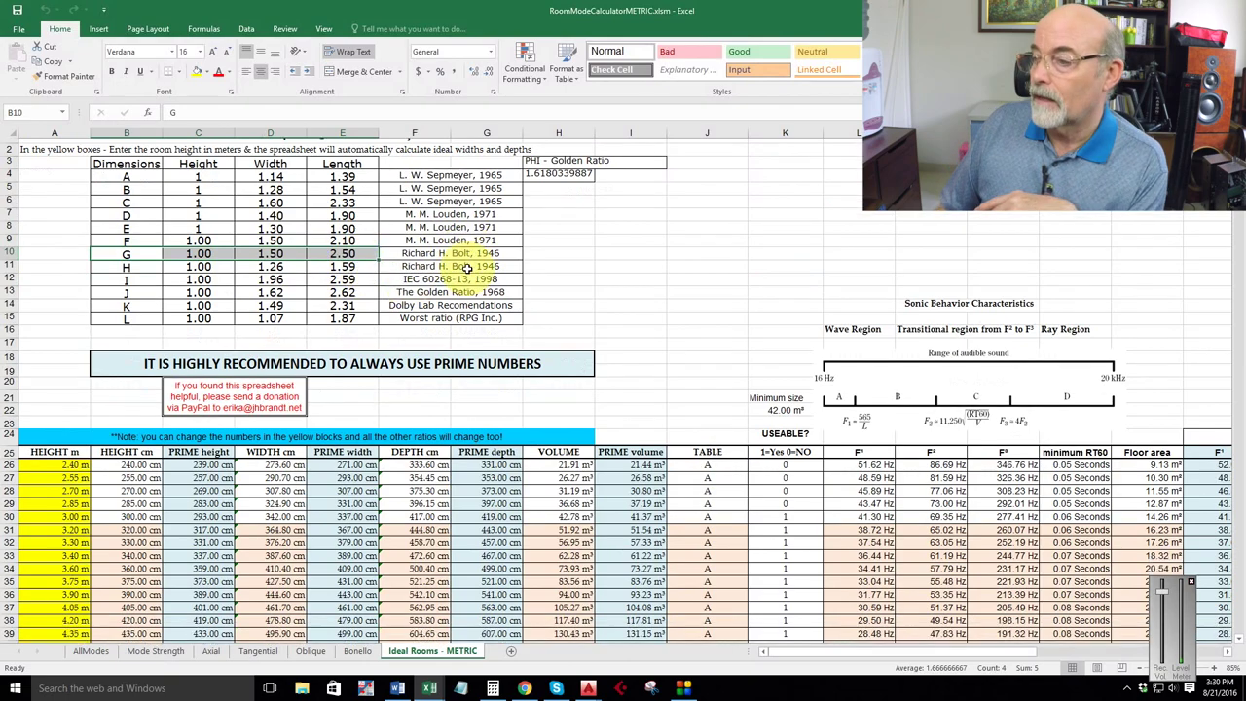
scroll(479, 247, down, 20)
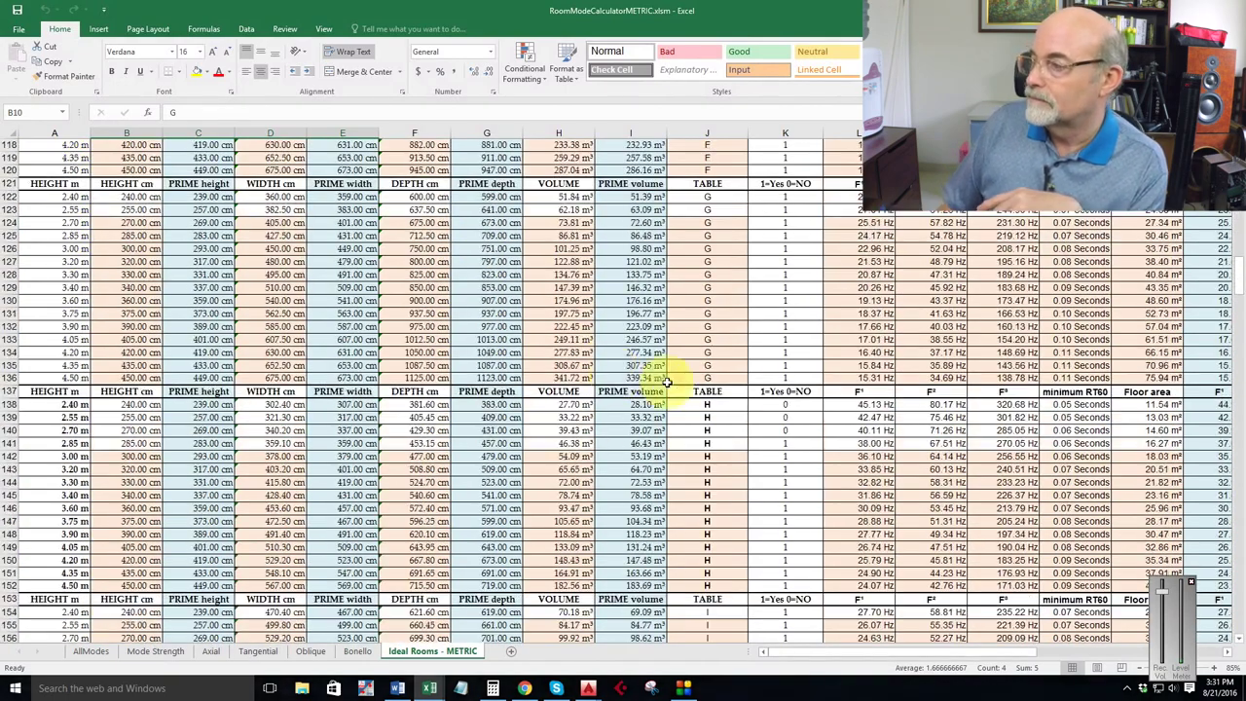
scroll(700, 316, up, 3)
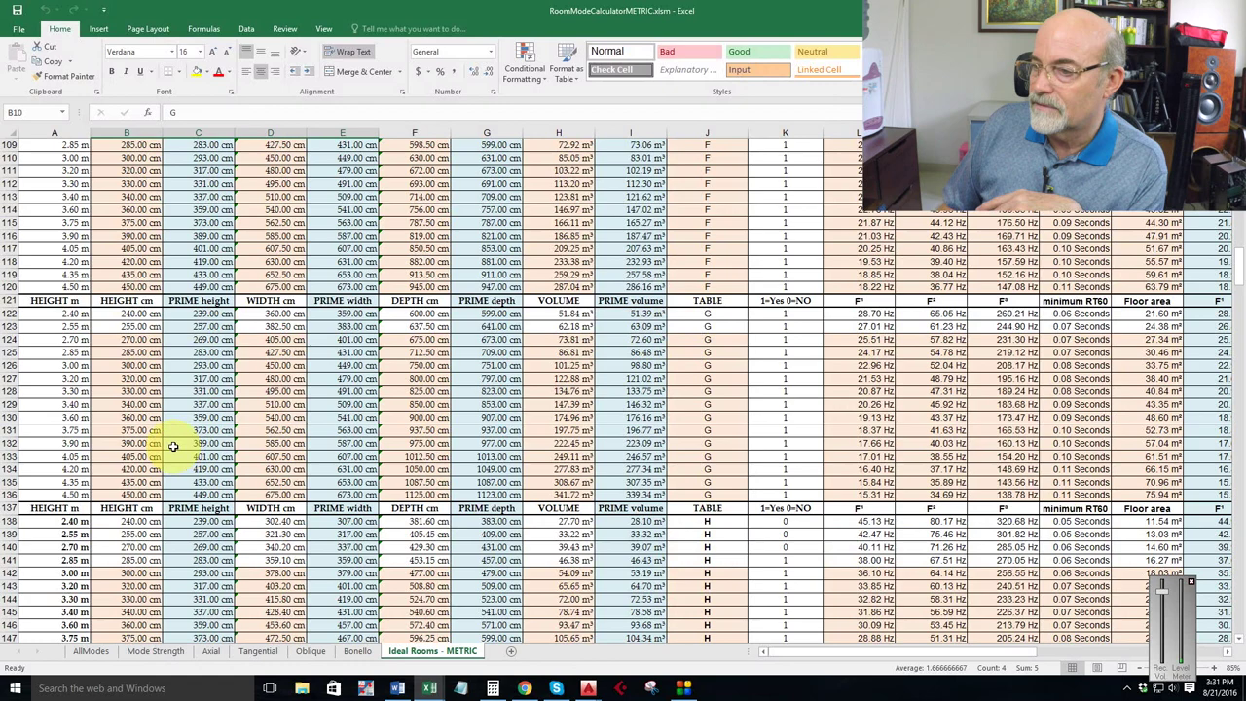
click(139, 403)
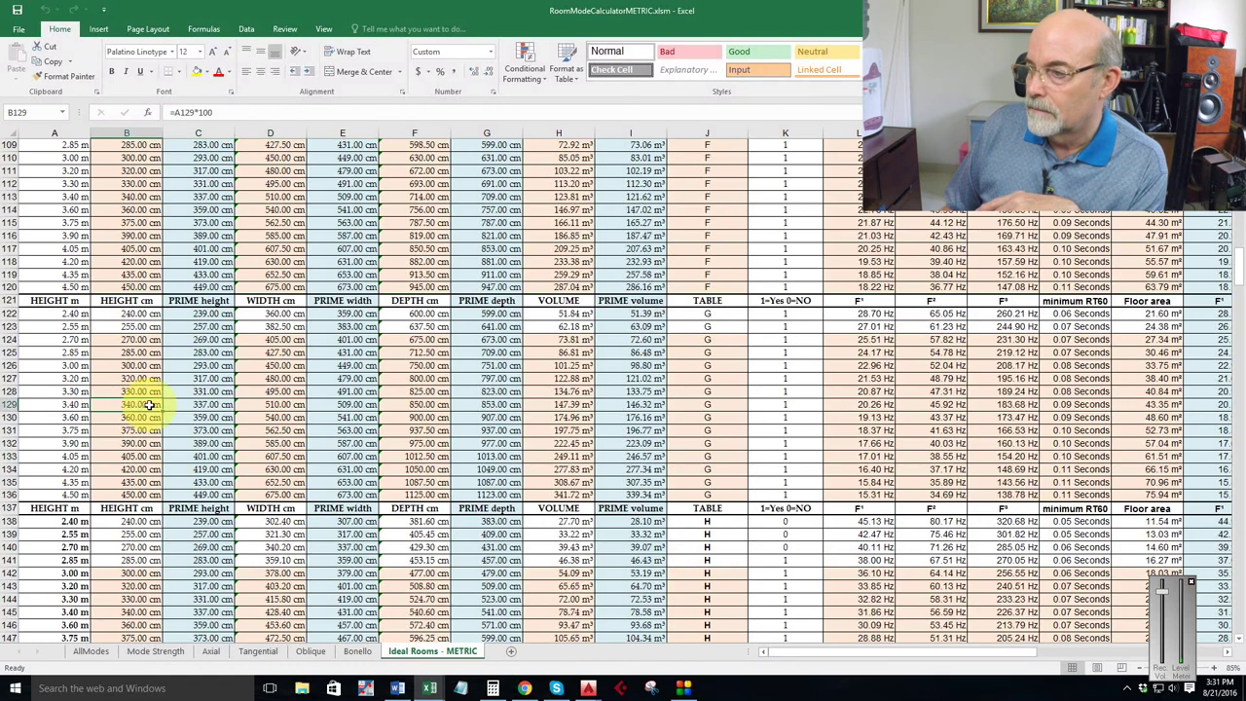
click(637, 403)
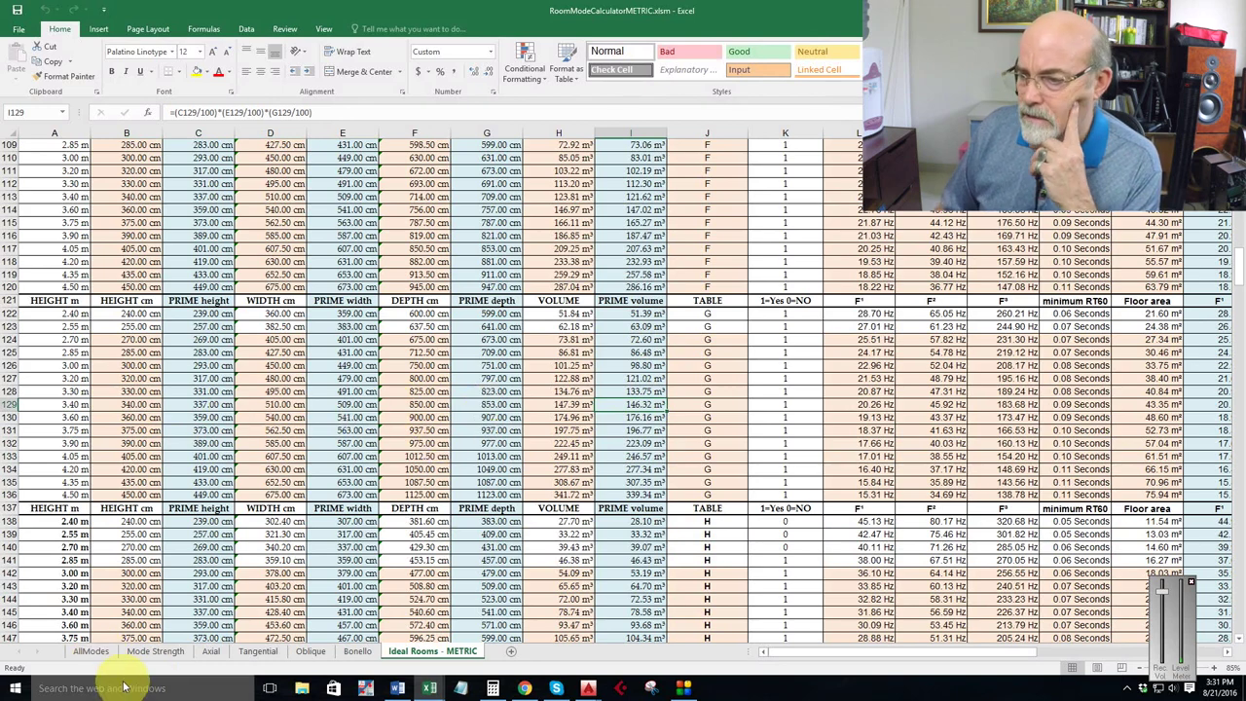
Step: Set the AllModes room width in B7 to 509 cm
click(87, 651)
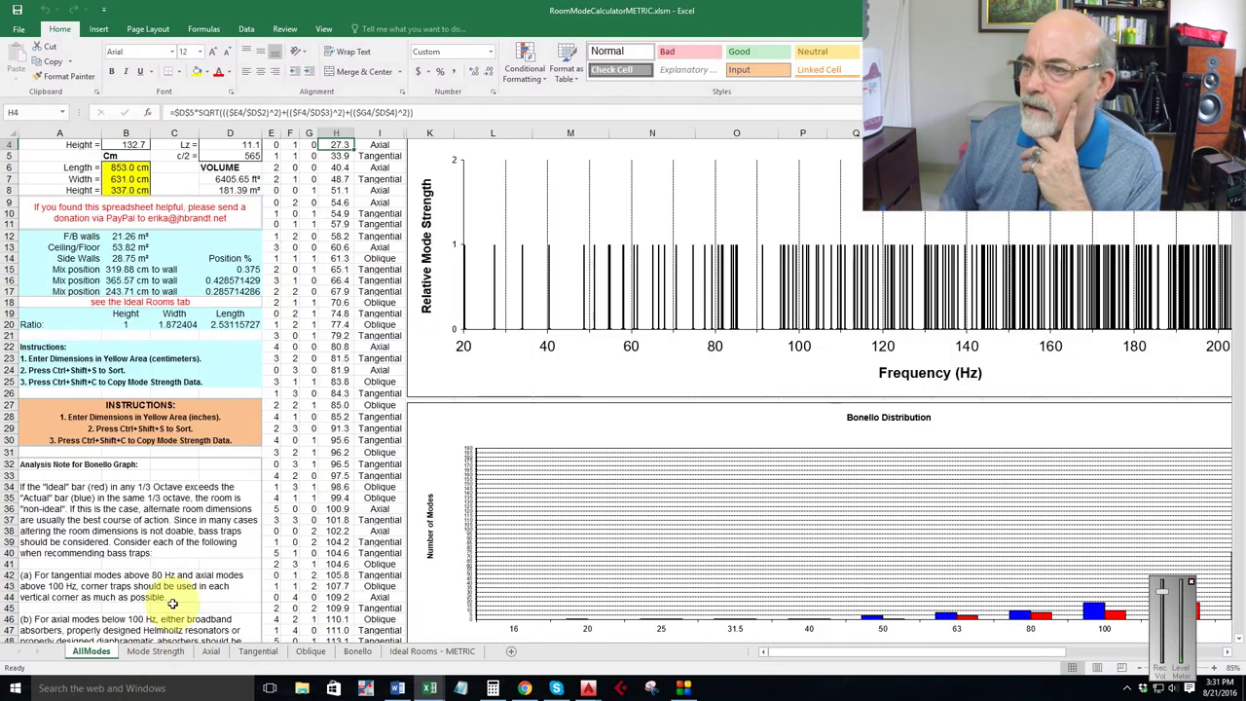
click(129, 179)
text(509)
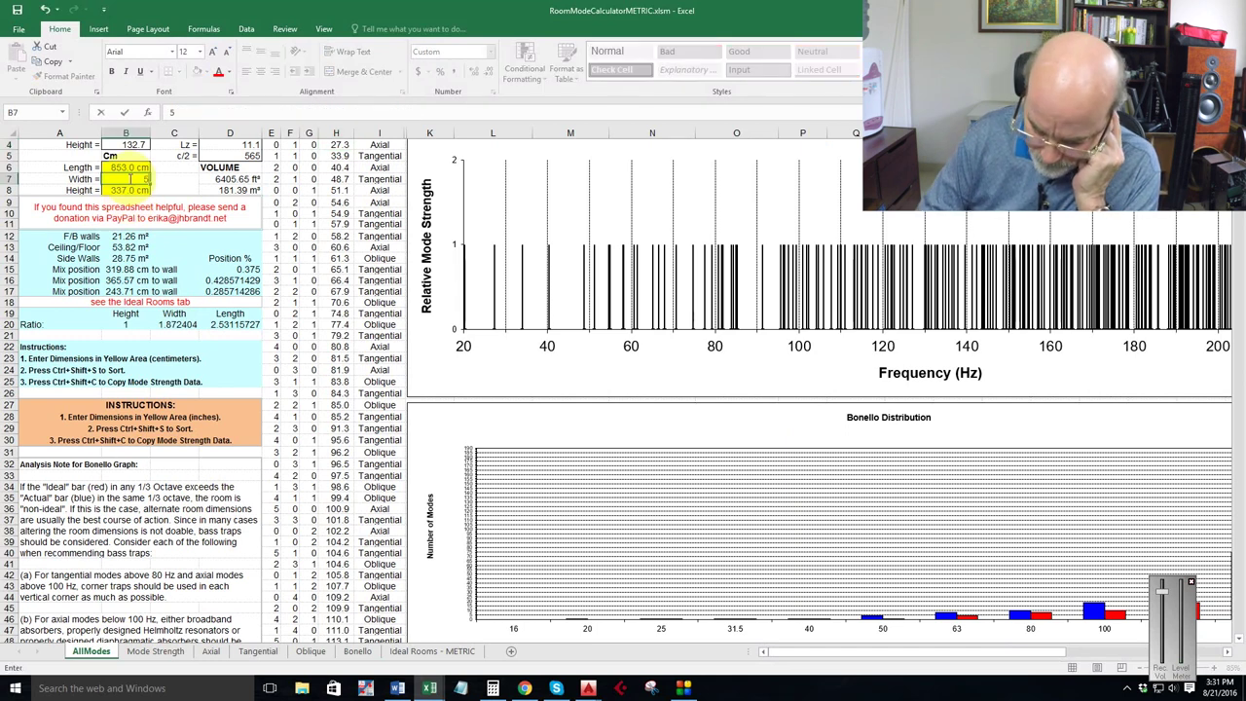
key(Return)
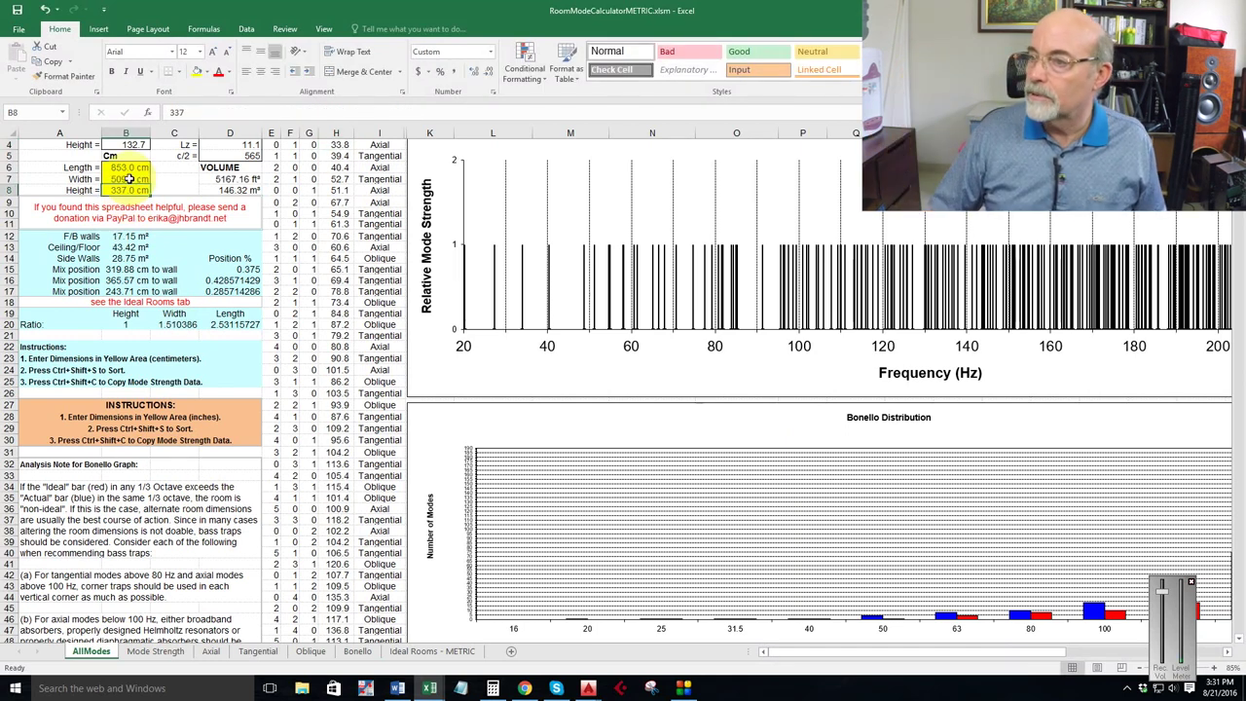
Step: Check the 853 cm length and 337 cm height, then re-sort the modes by frequency
click(128, 167)
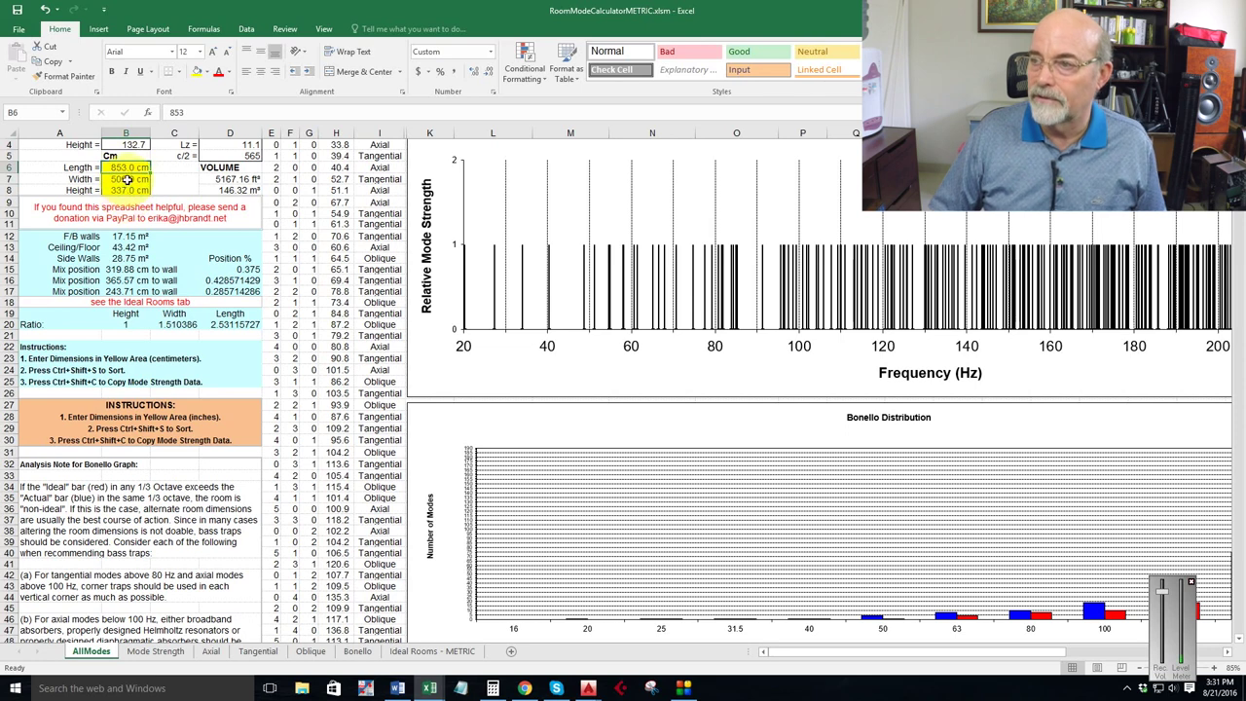
click(128, 191)
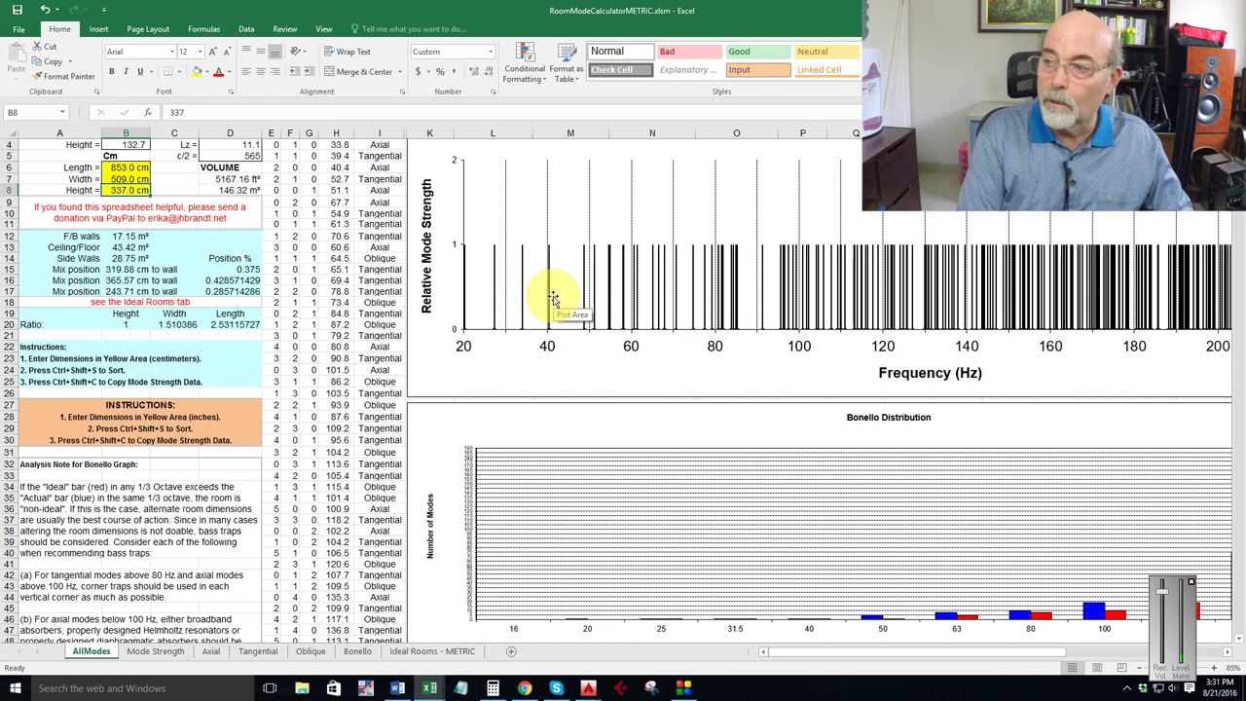
key(ctrl+Home)
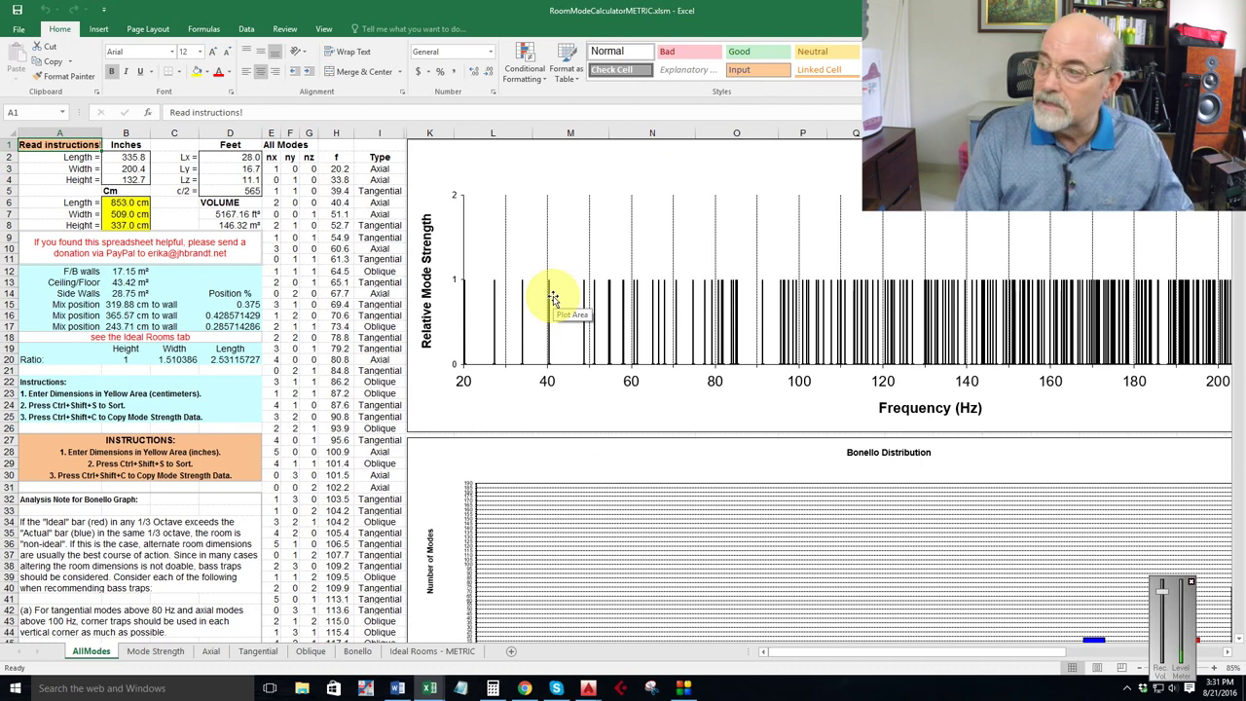
key(ctrl+shift+s)
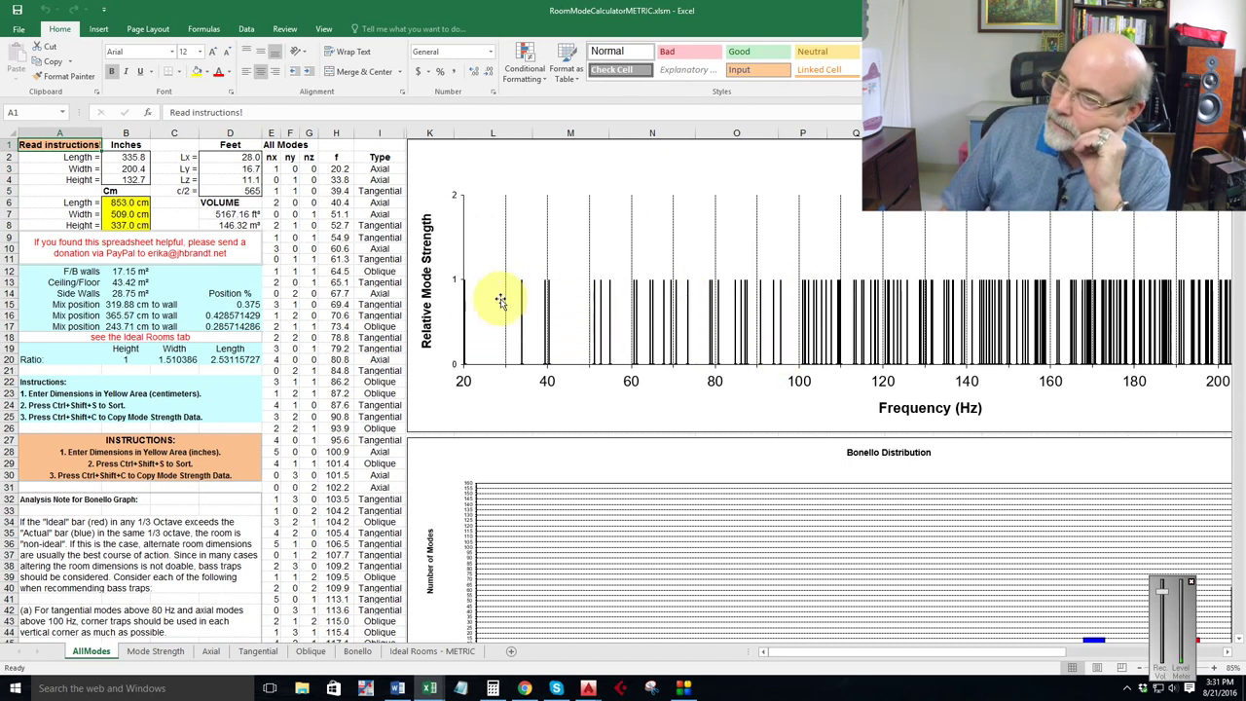
click(335, 168)
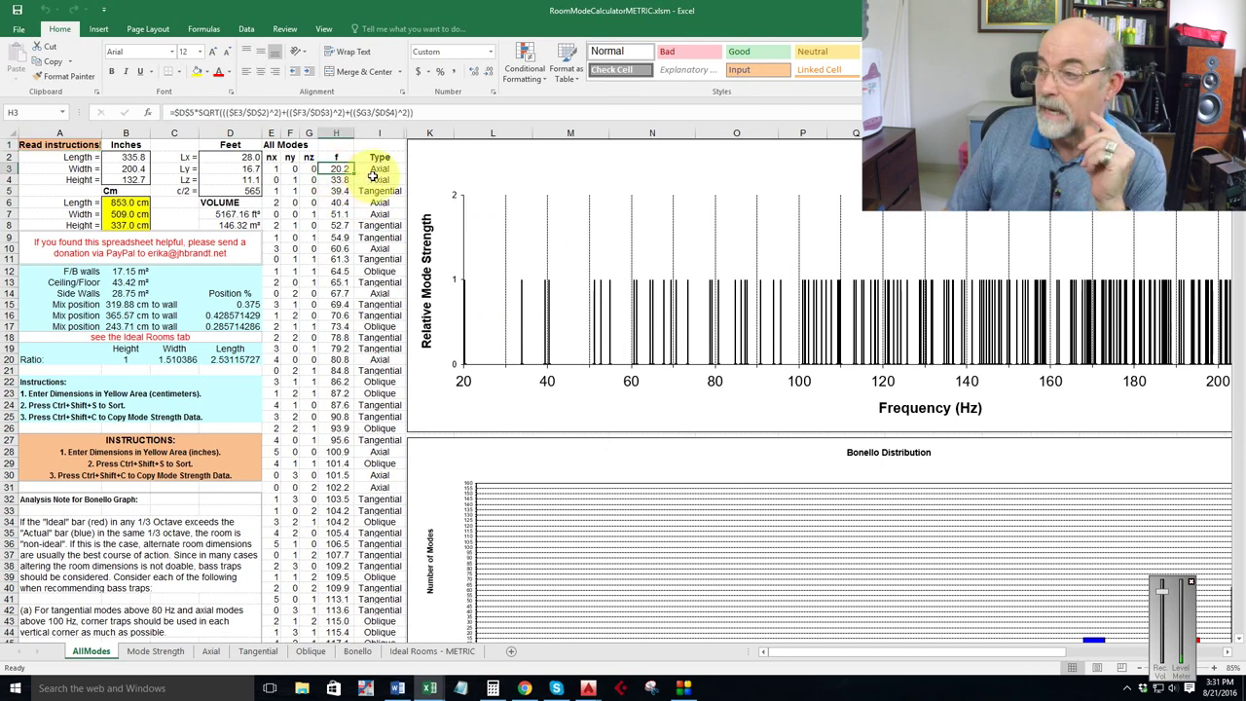
scroll(662, 370, down, 5)
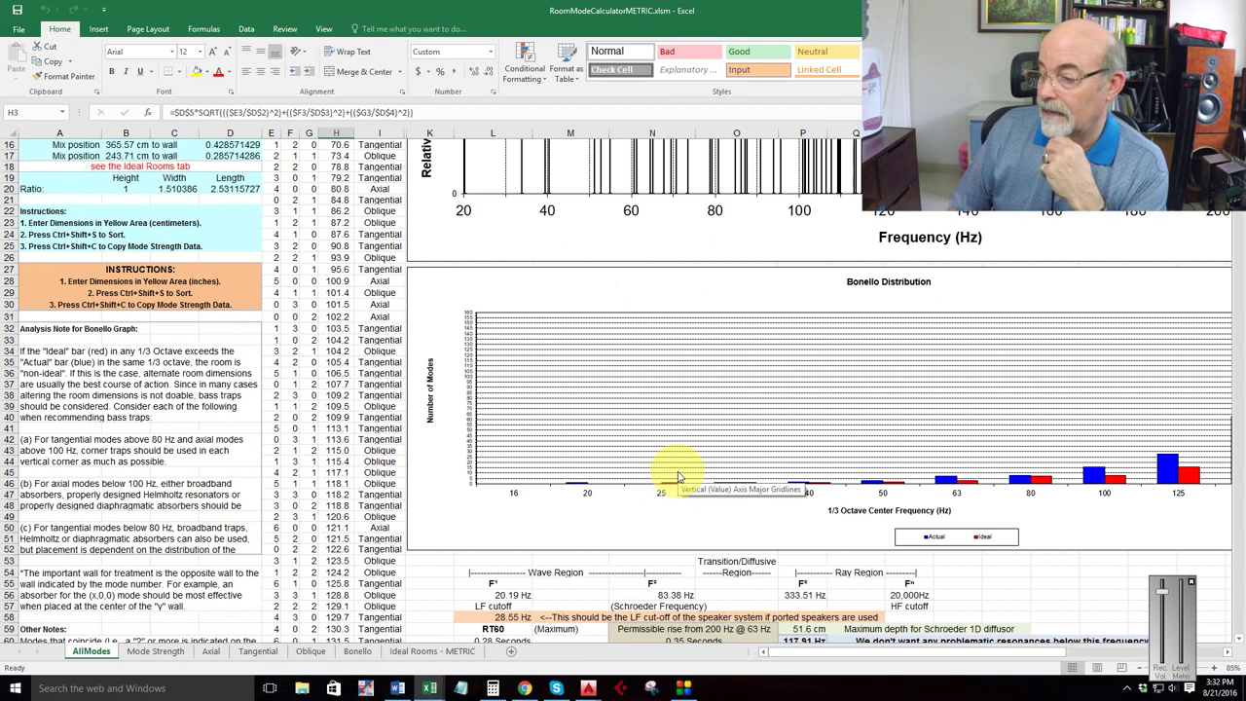
scroll(678, 477, up, 5)
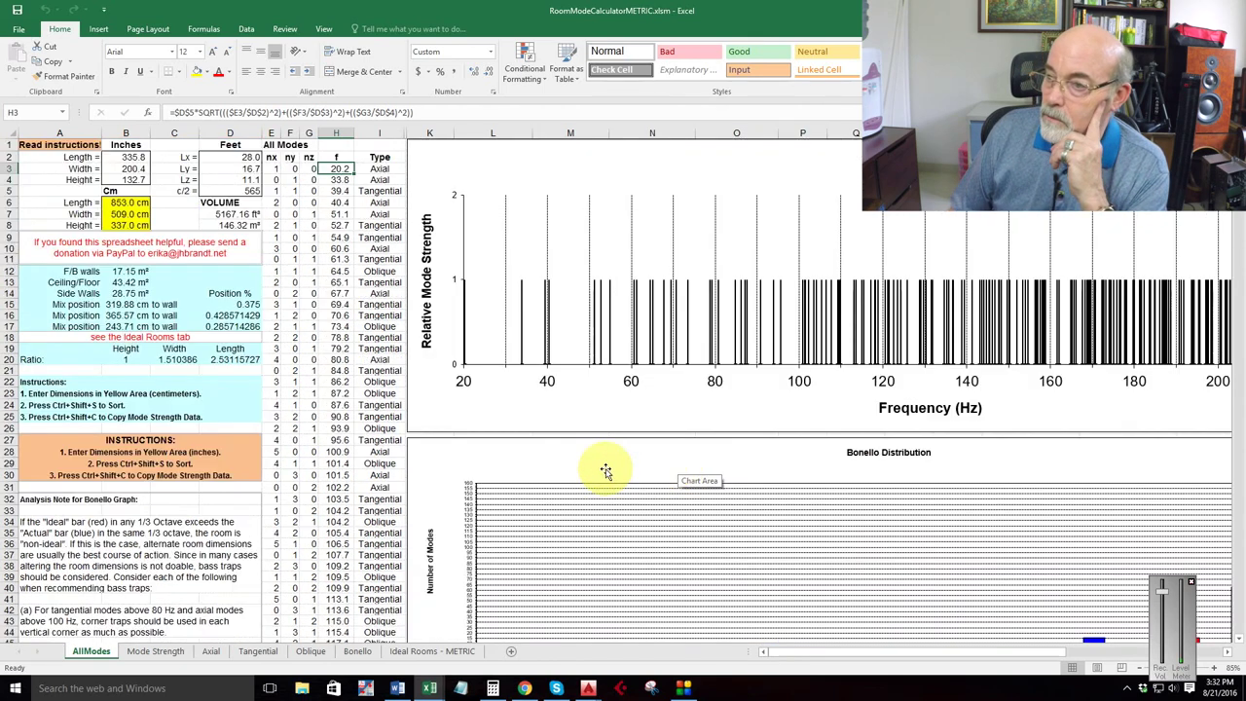
scroll(603, 438, down, 3)
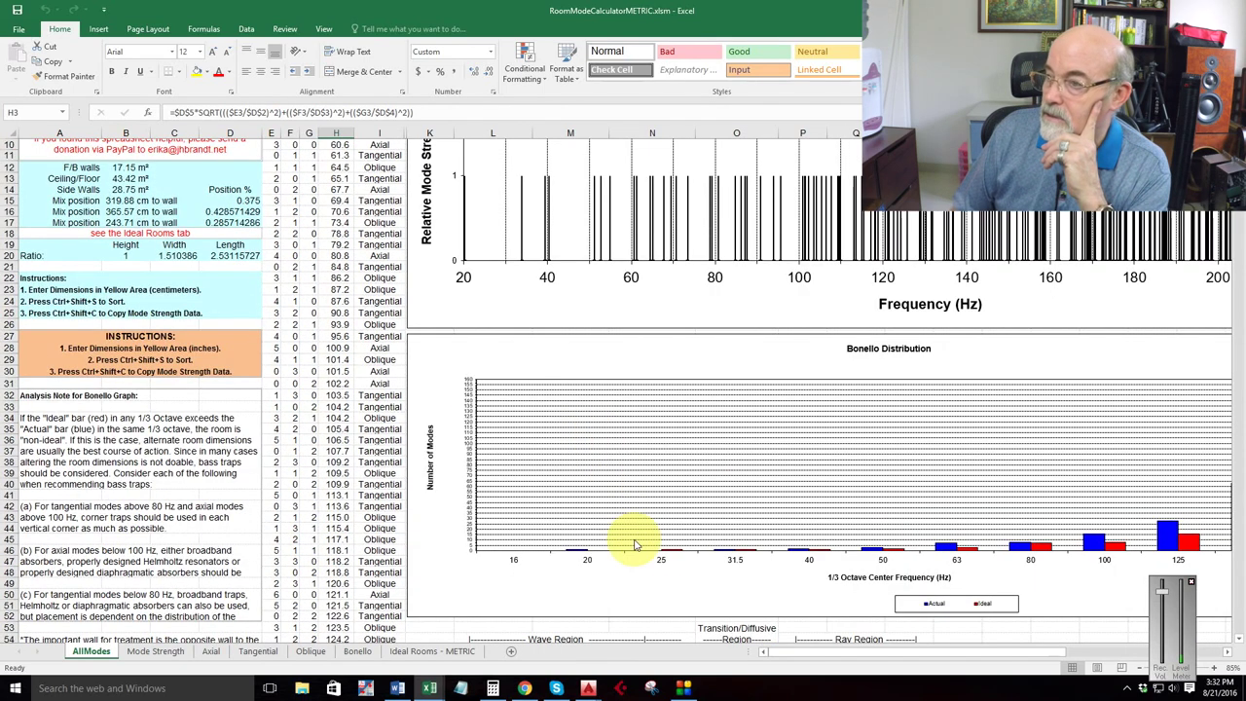
scroll(467, 409, up, 3)
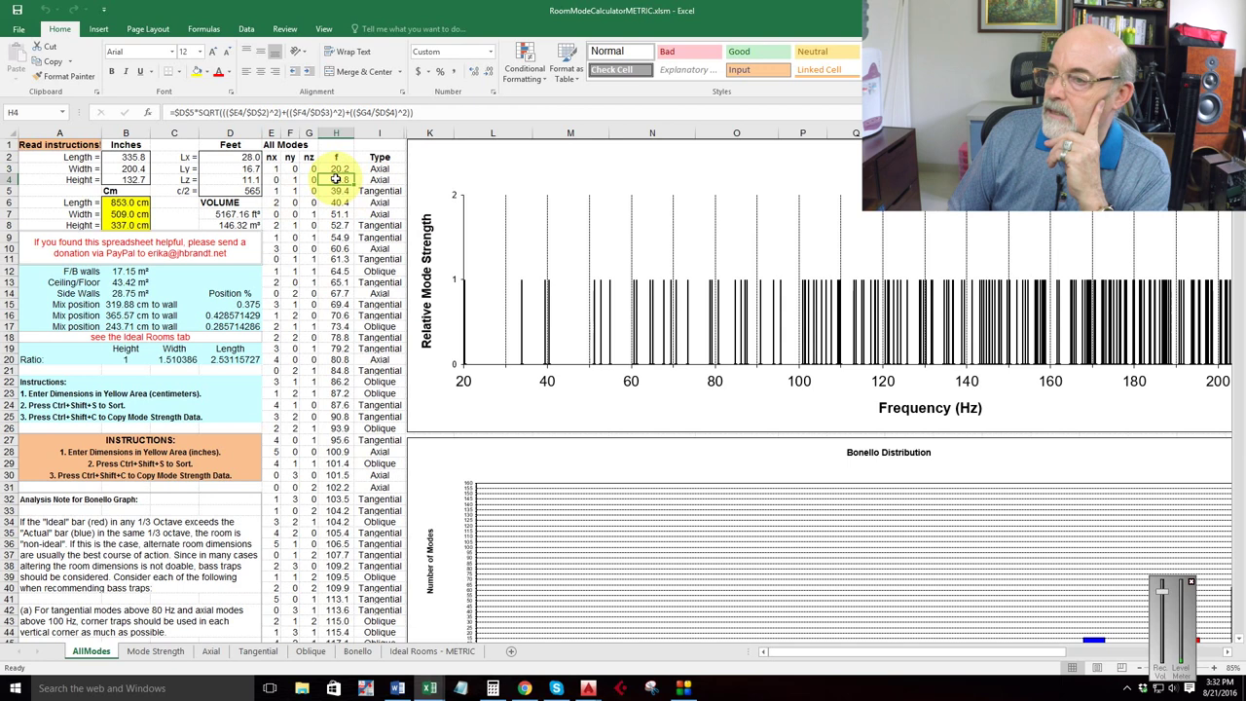
Step: Change the room width to 631 cm, re-sort the modes and redraw the mode-strength chart
click(117, 214)
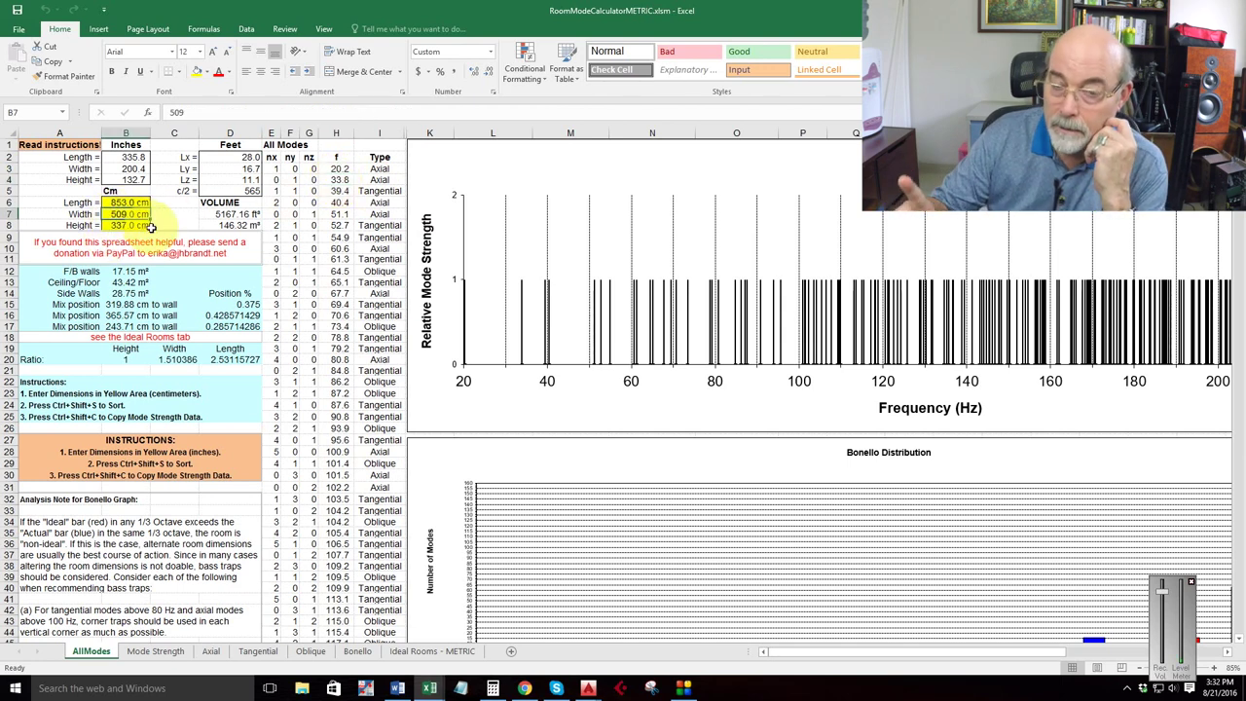
text(6)
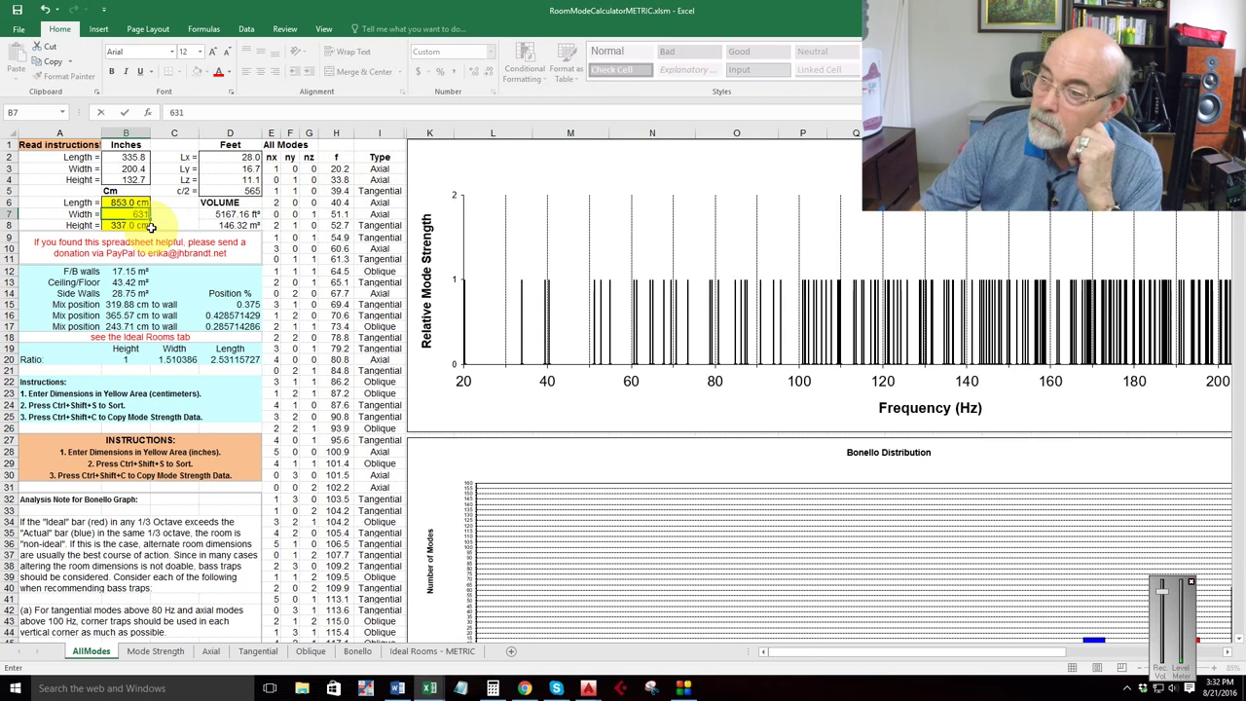
text(31)
key(Return)
key(ctrl+shift+s)
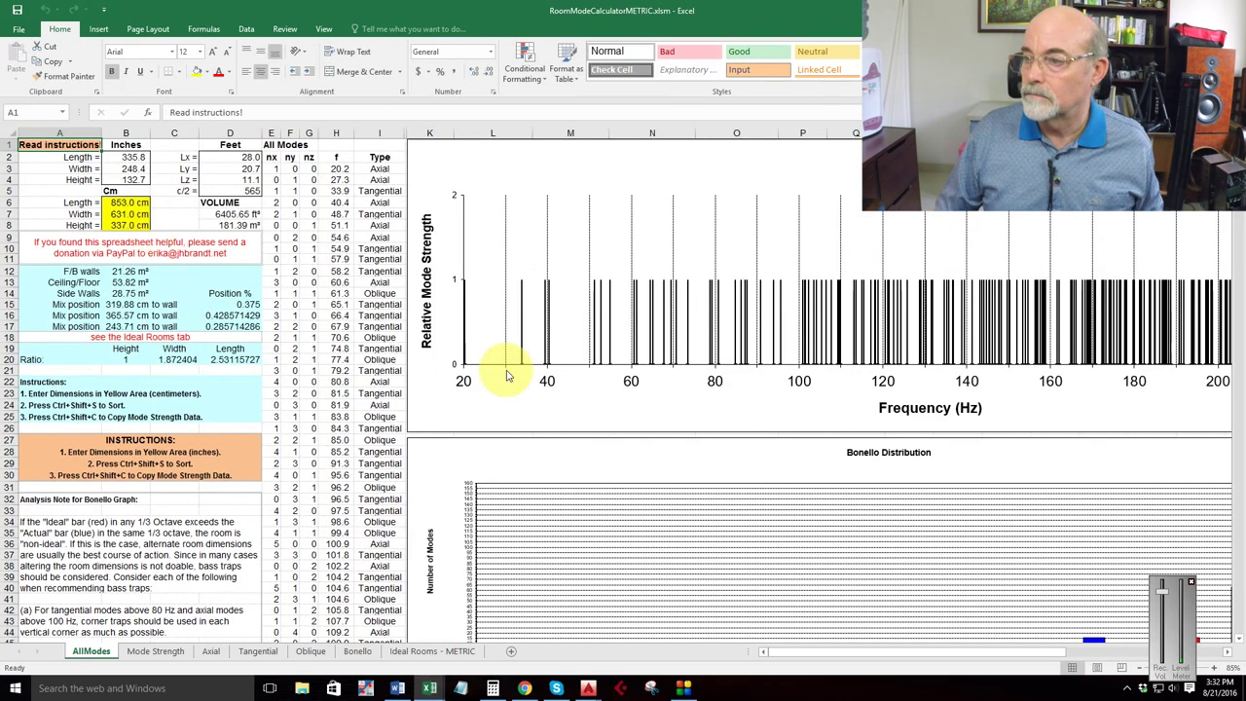
key(ctrl+shift+c)
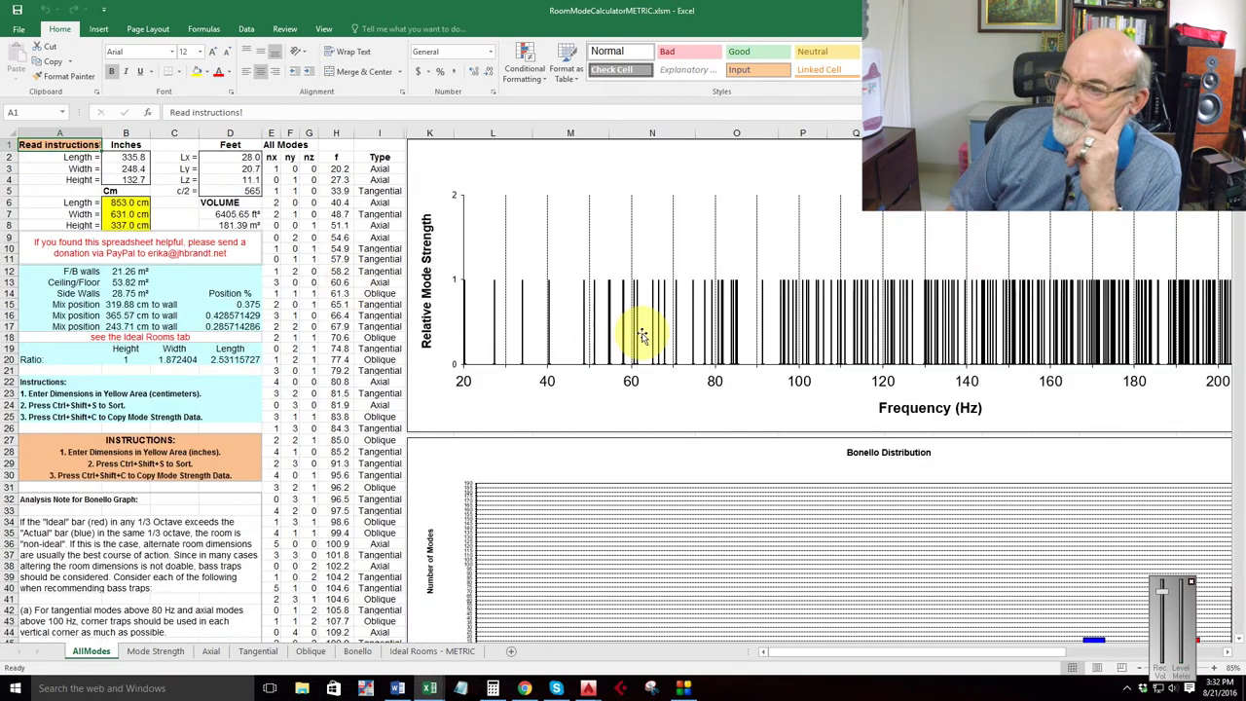
scroll(616, 319, down, 6)
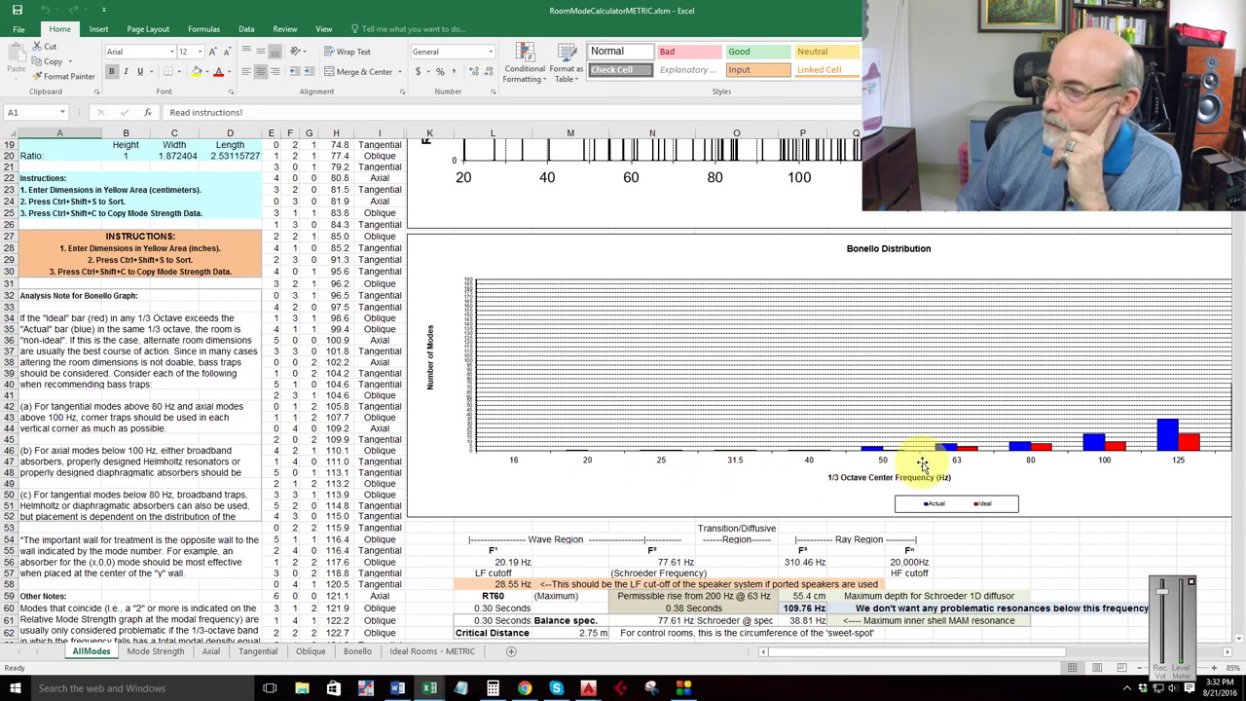
scroll(807, 453, up, 6)
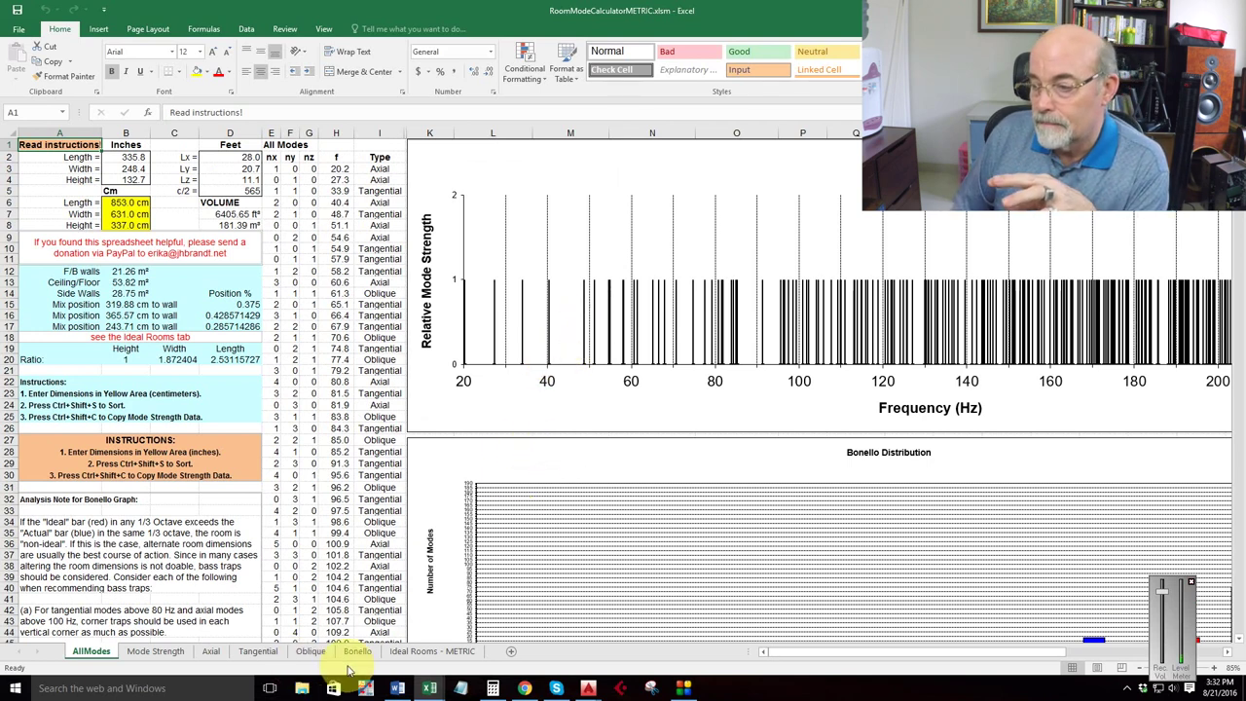
Step: On Ideal Rooms - METRIC, select row 129, check A146's formula and select table H's 3.40 m row
click(403, 650)
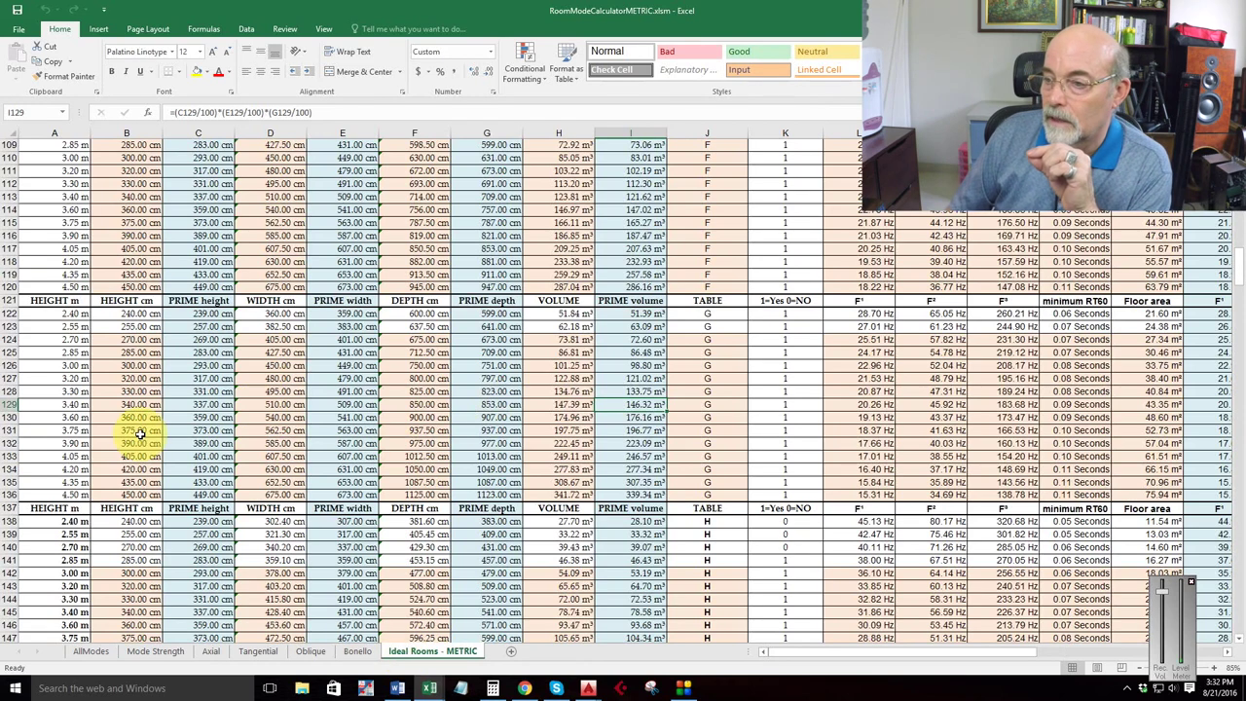
click(8, 404)
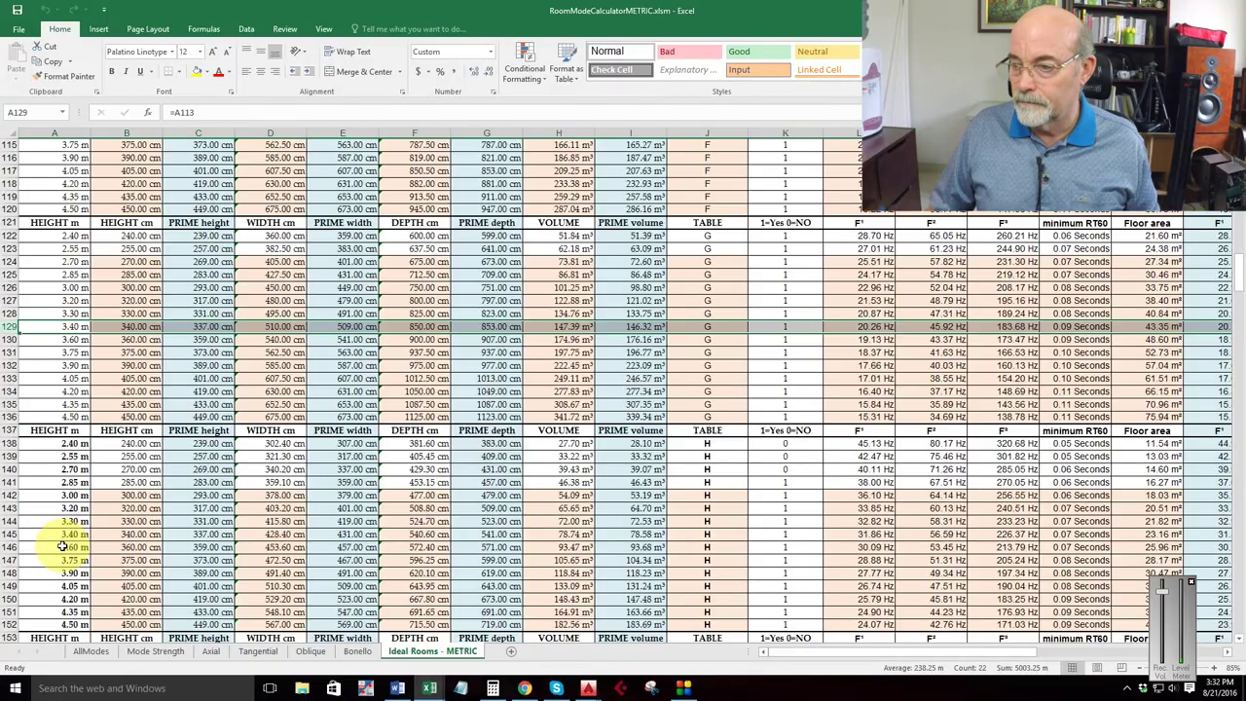
click(61, 542)
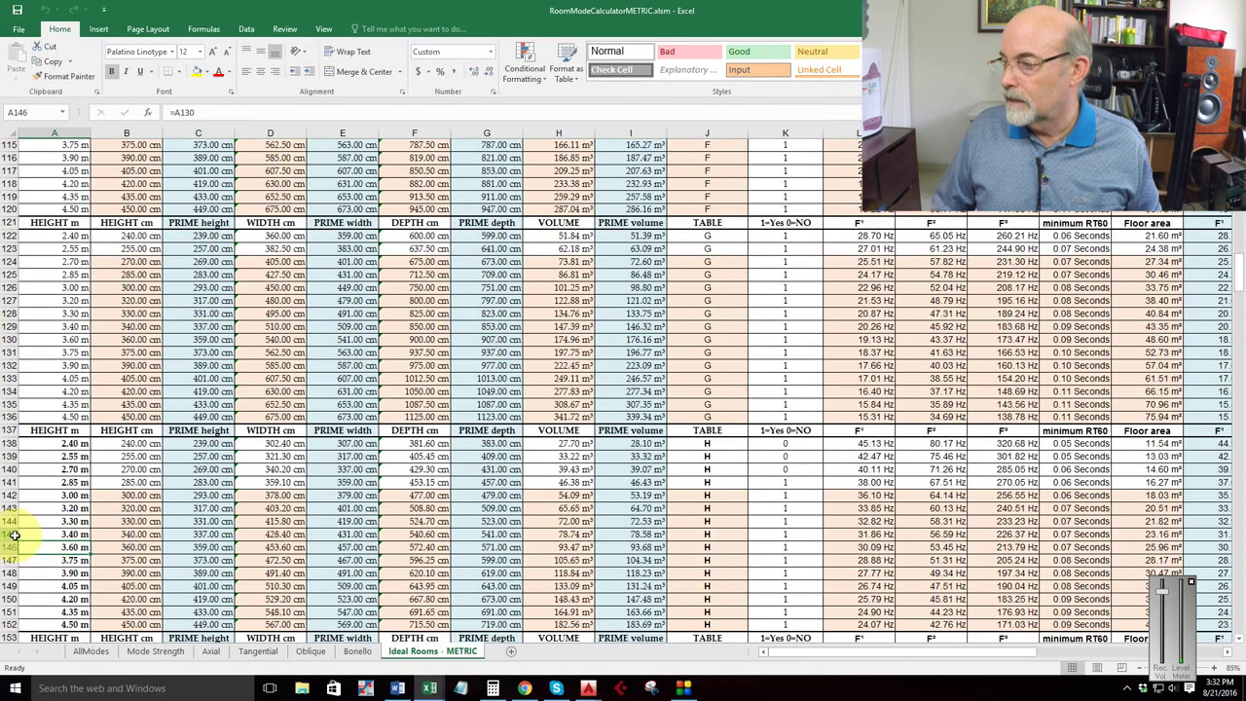
click(14, 534)
Step: Review the G and H tables, inspecting the INDEX/MATCH formula in G145 and E145's formula
scroll(431, 603, up, 20)
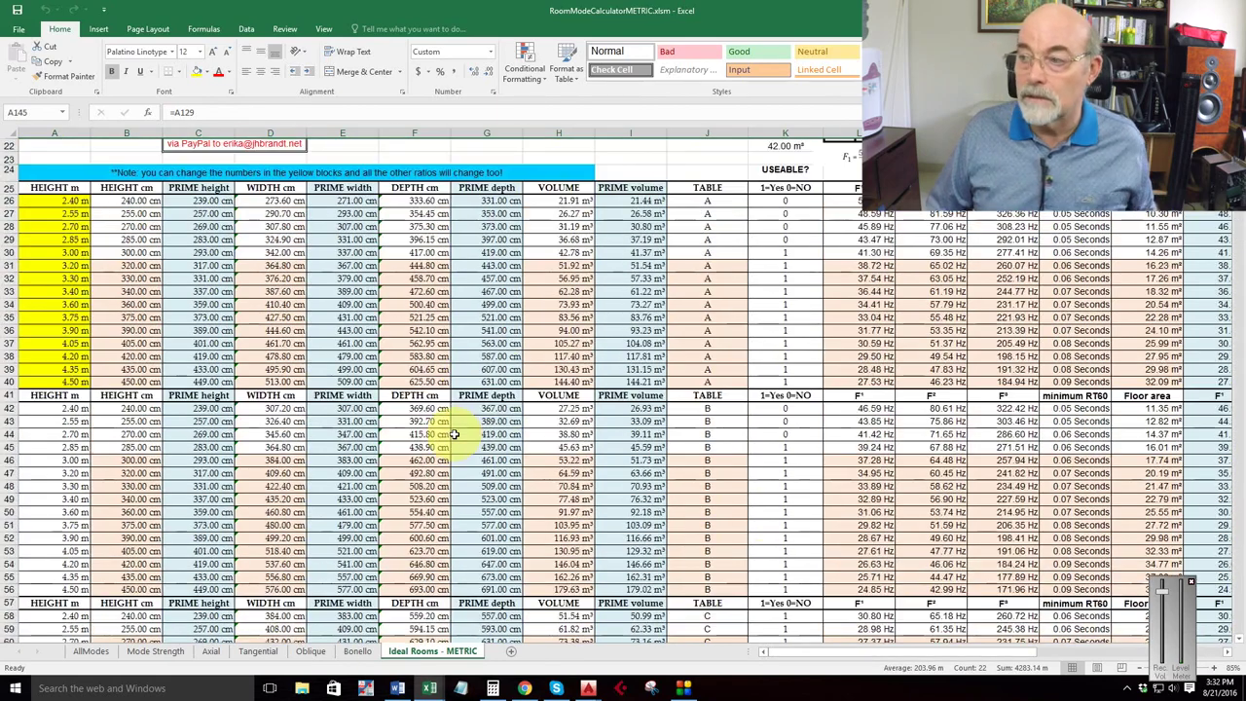
scroll(453, 434, up, 7)
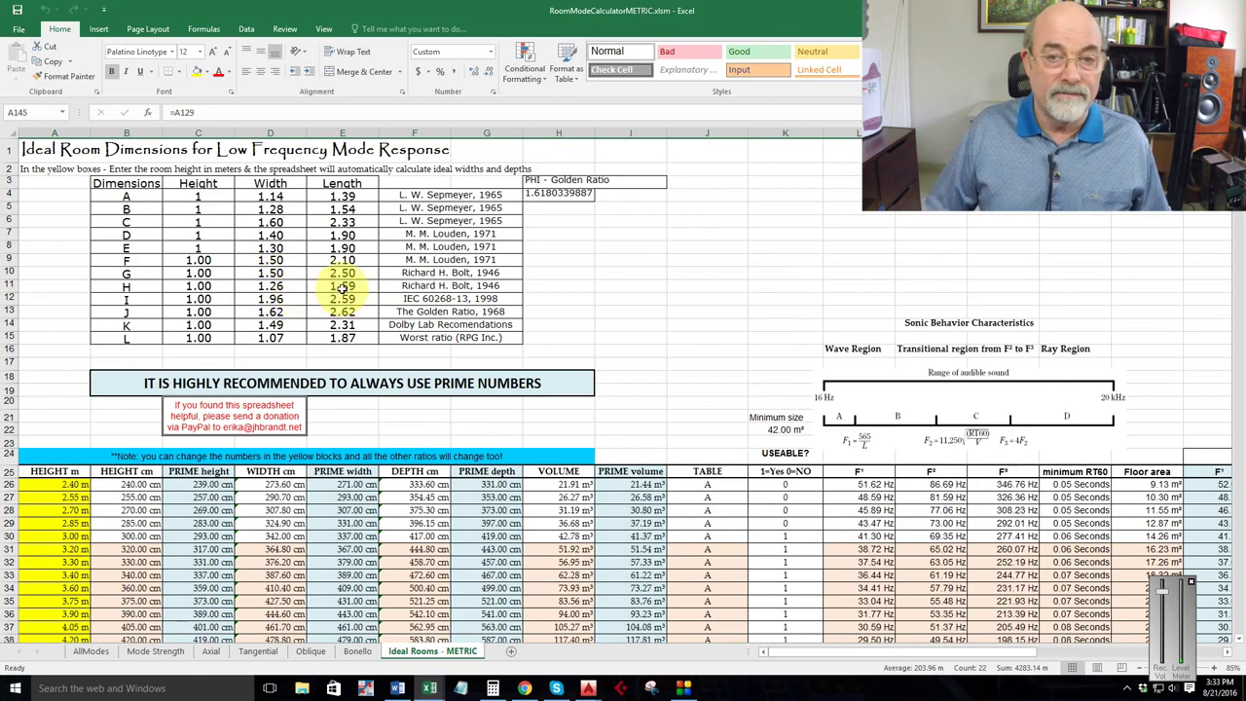
scroll(559, 419, down, 20)
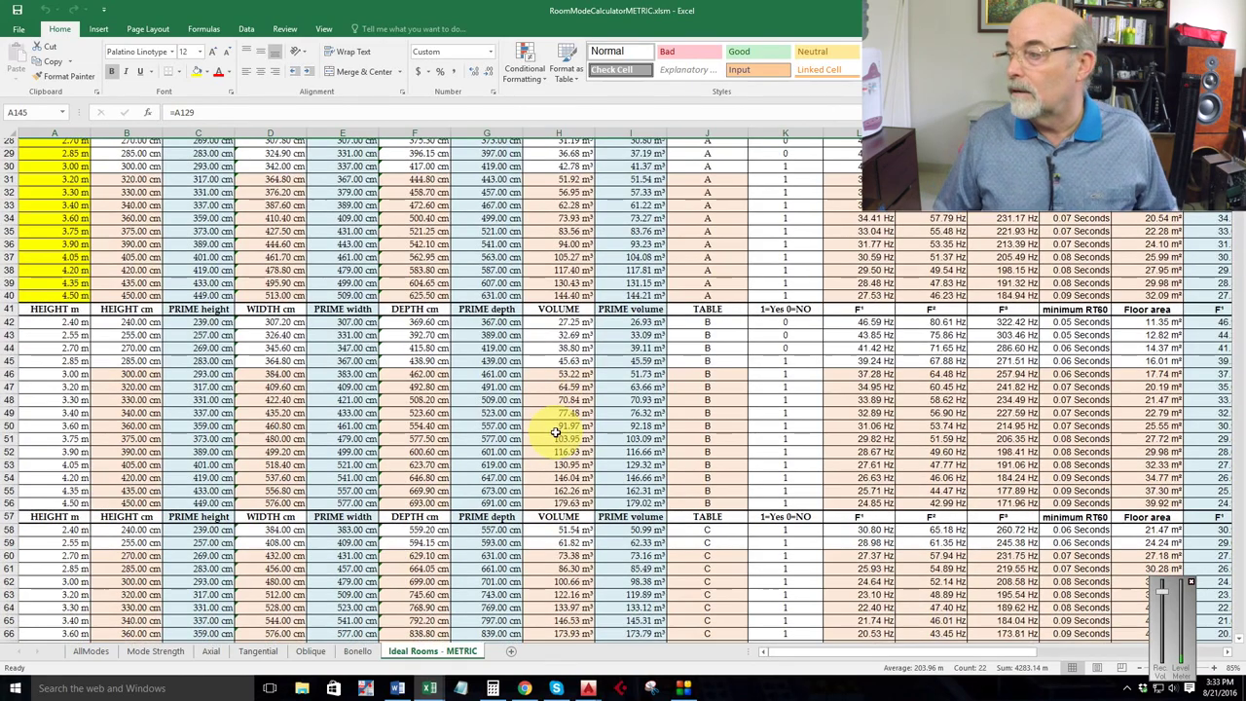
scroll(560, 443, down, 3)
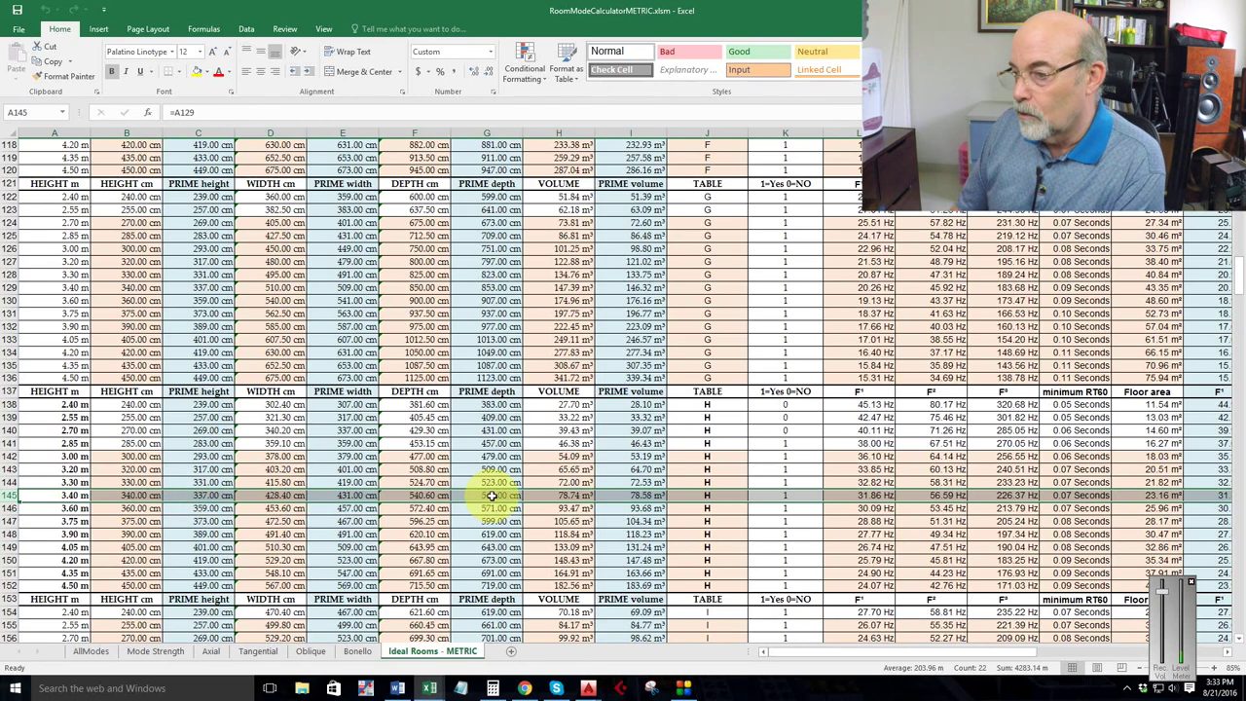
click(491, 495)
click(336, 499)
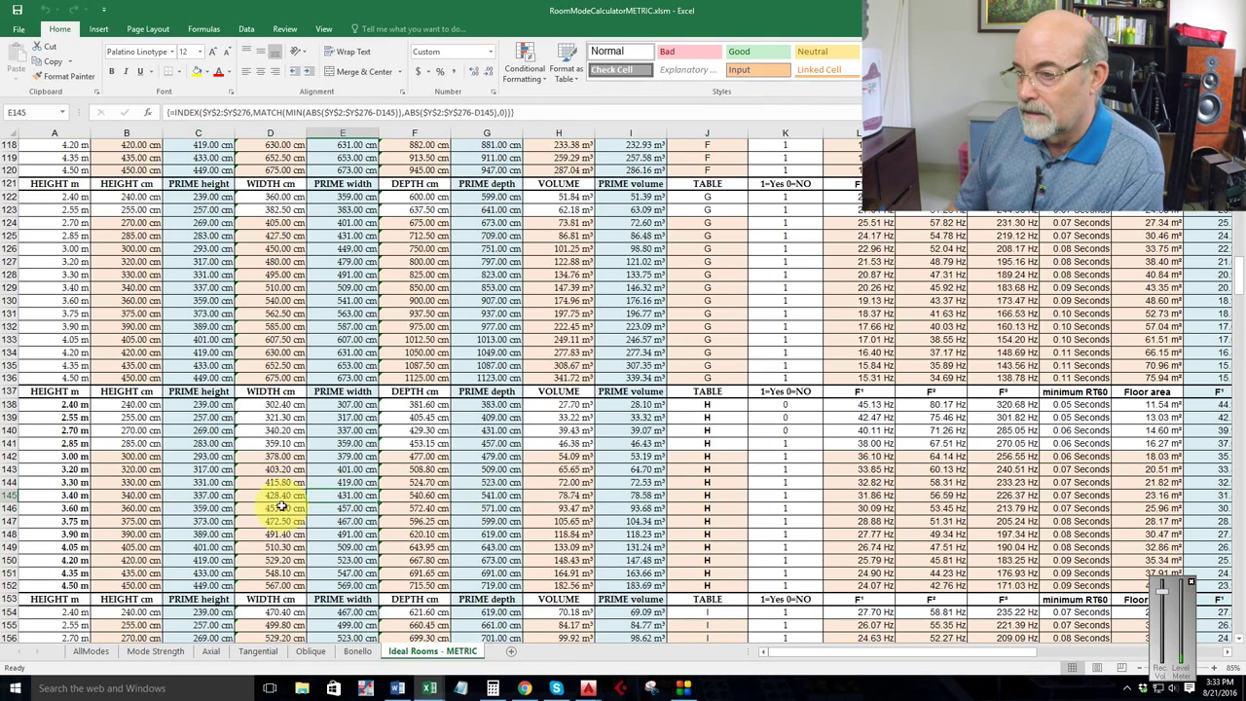
Step: Check C145's formula, then set AllModes to 541 × 431 cm, re-sort modes and redraw the chart
click(201, 495)
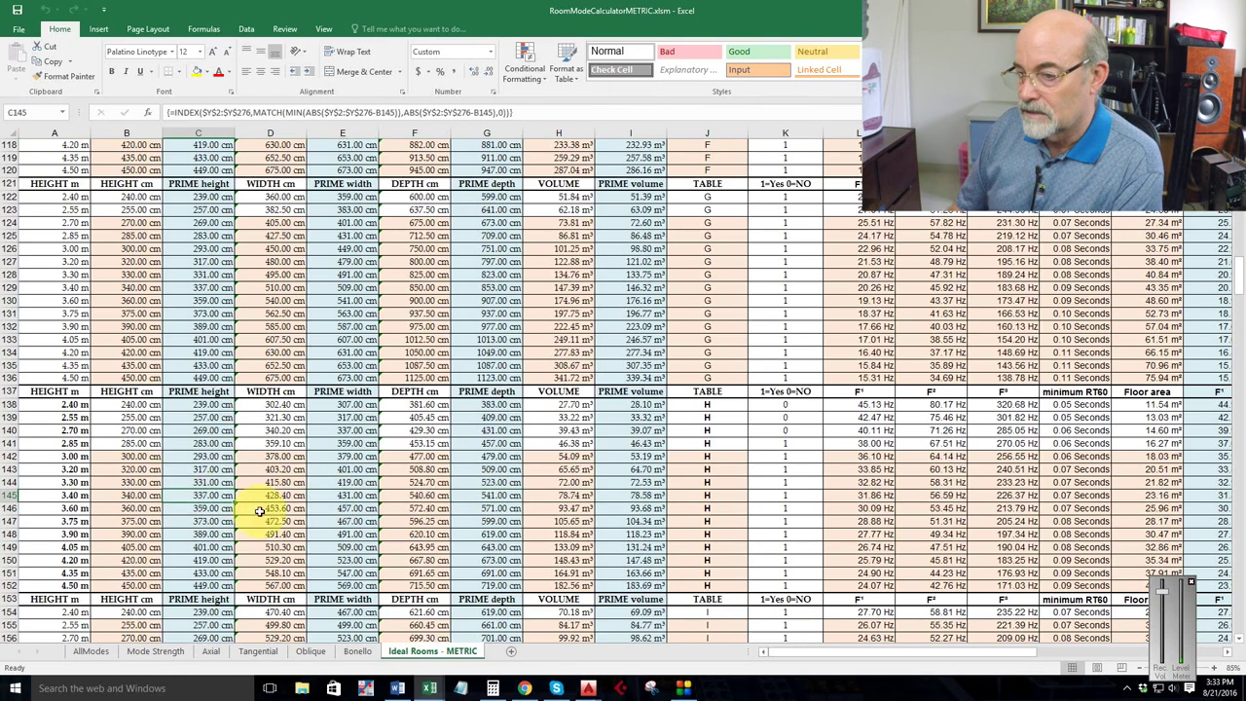
click(93, 651)
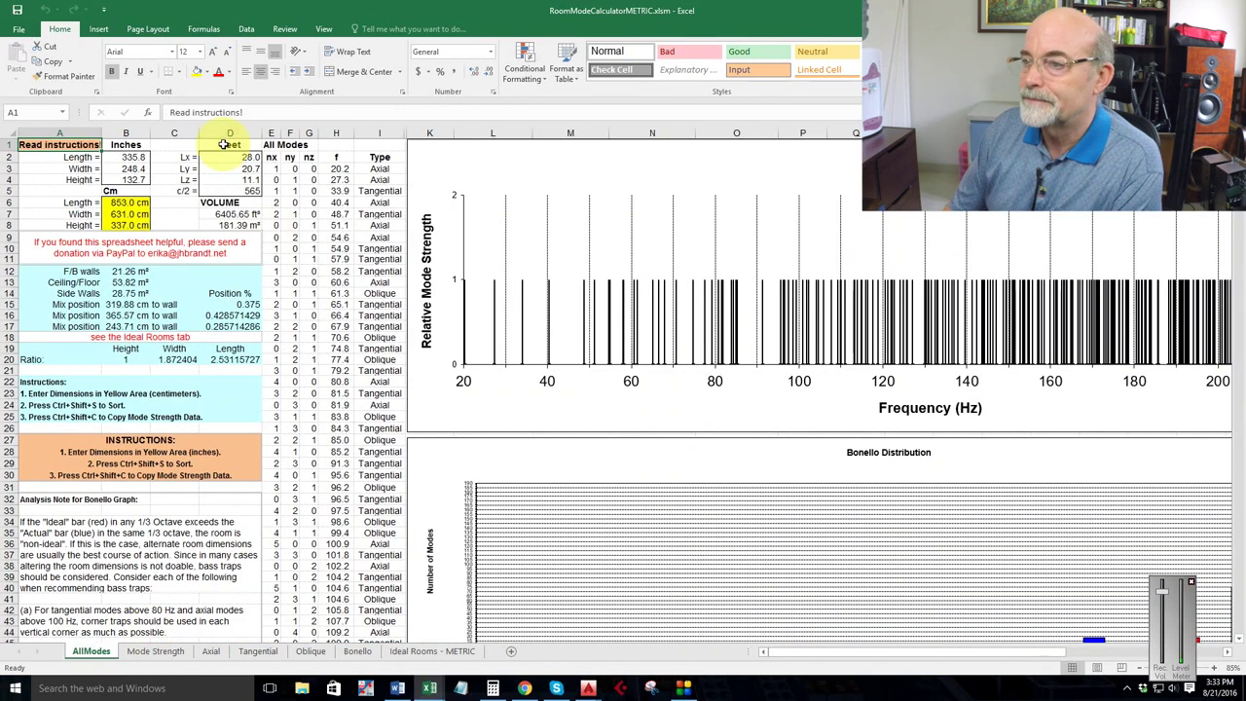
click(134, 203)
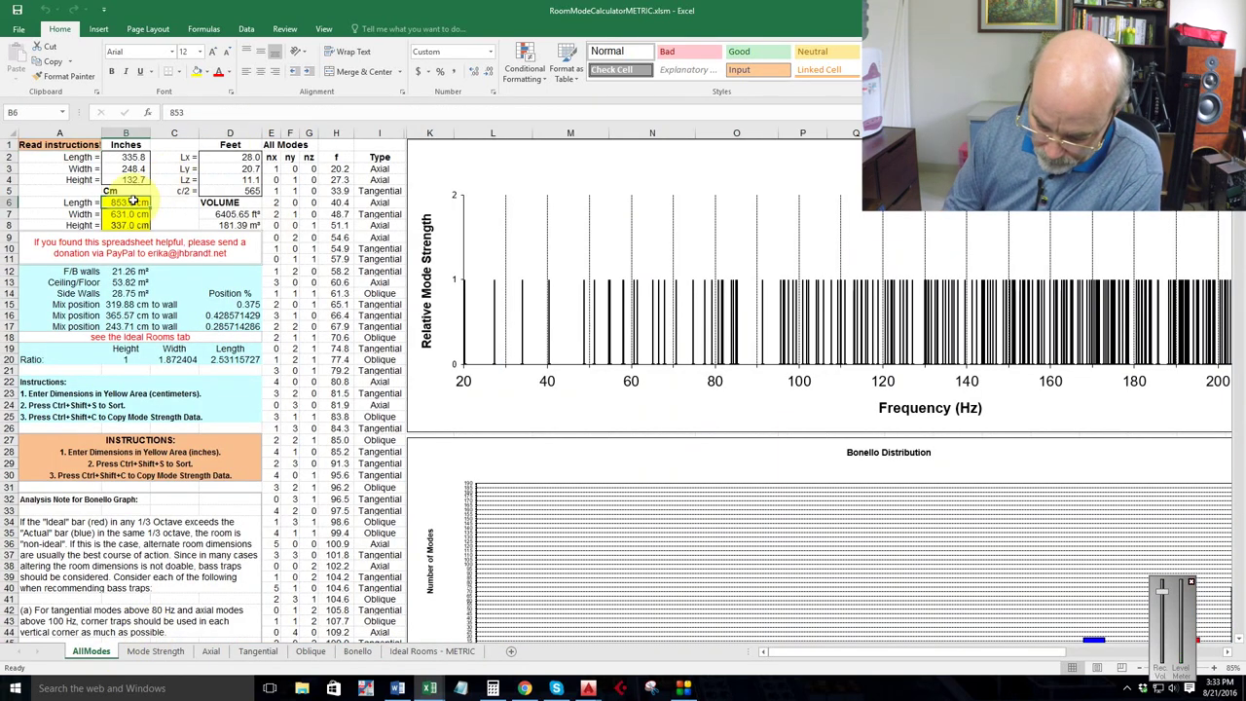
text(541)
key(Return)
text(431)
key(Return)
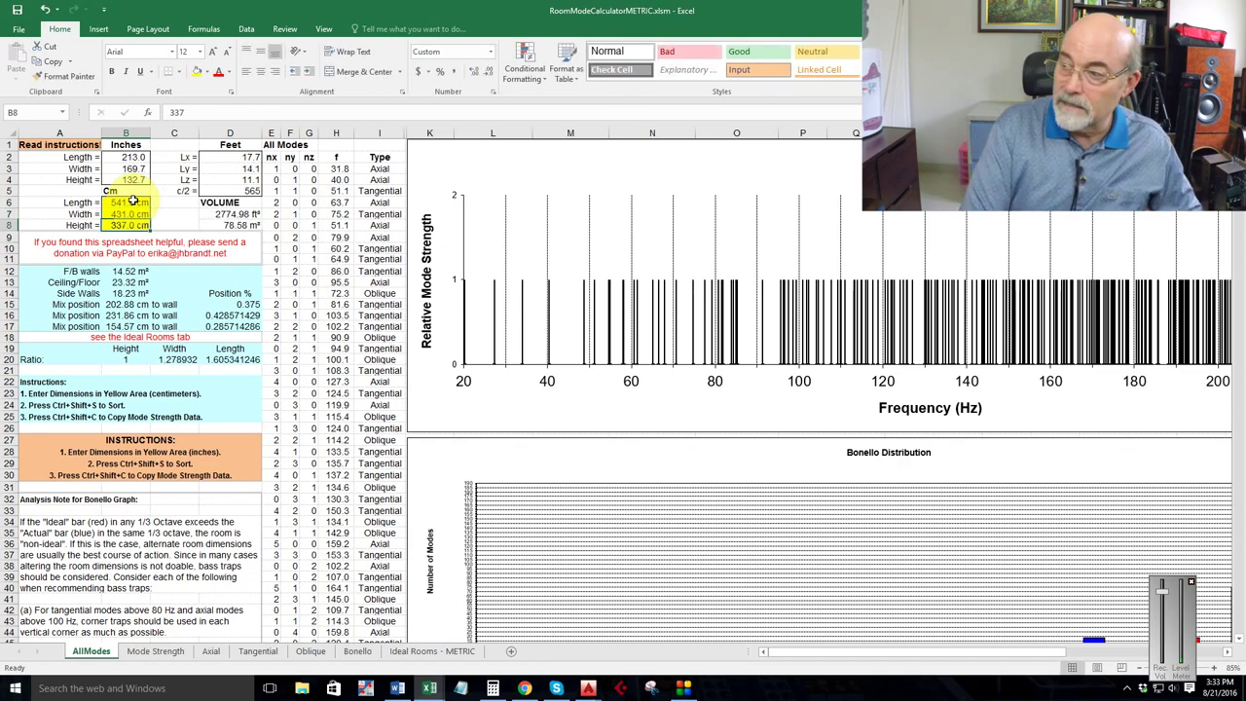
key(ctrl+shift+s)
key(ctrl+shift+c)
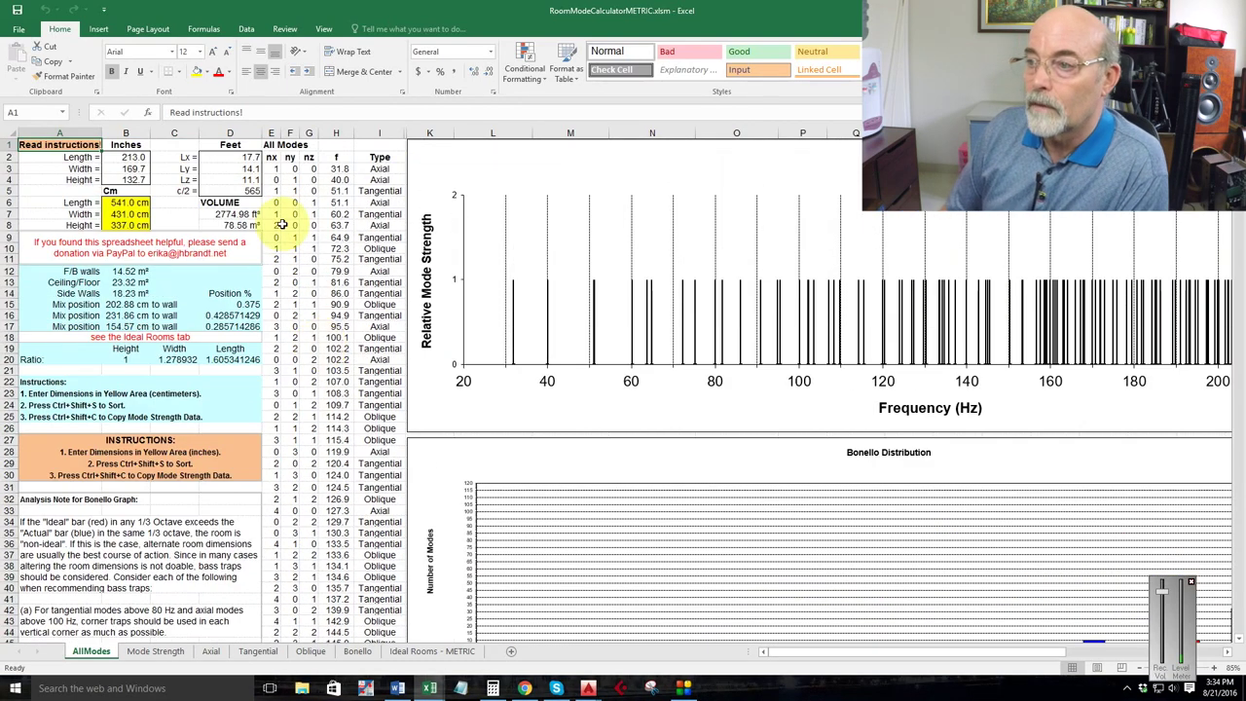
click(236, 213)
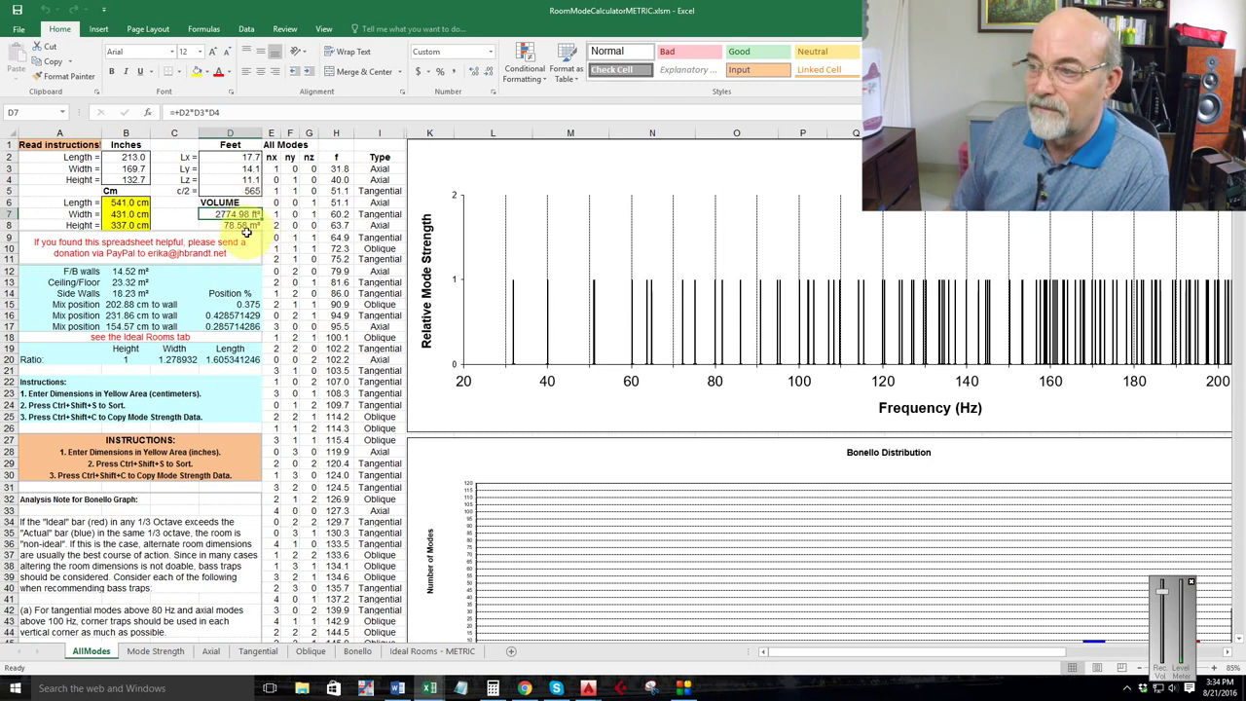
click(241, 226)
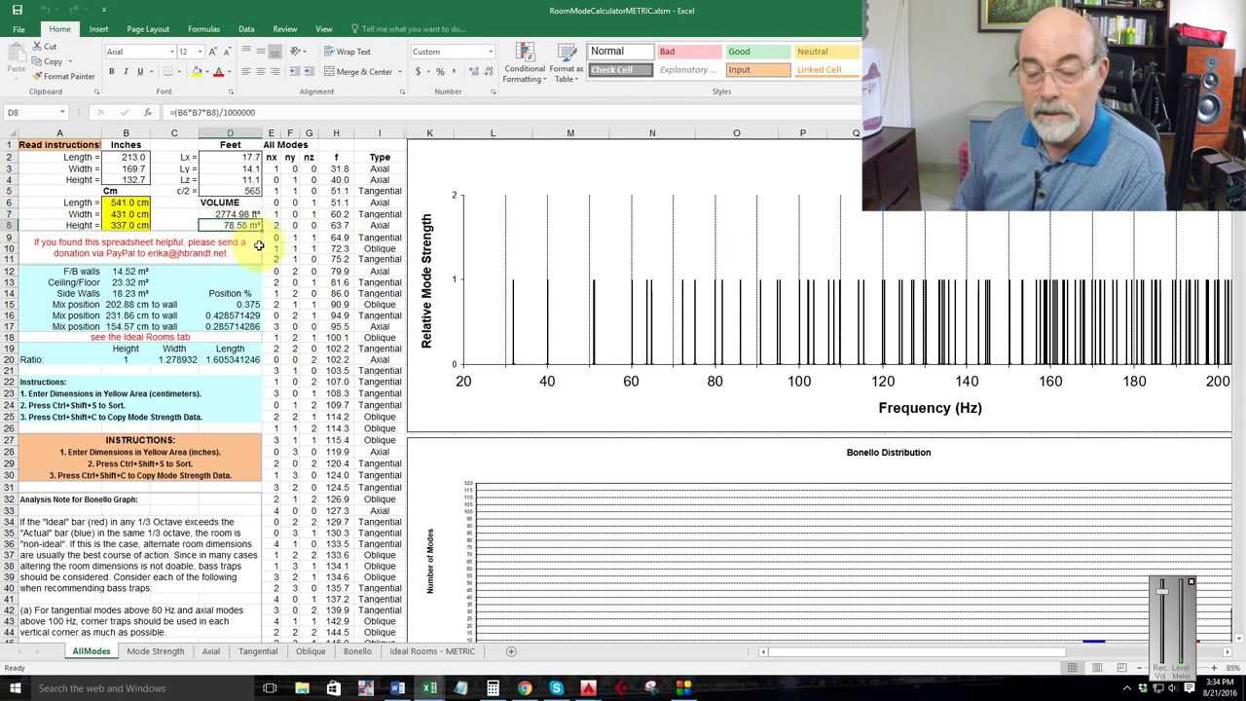
scroll(720, 322, down, 6)
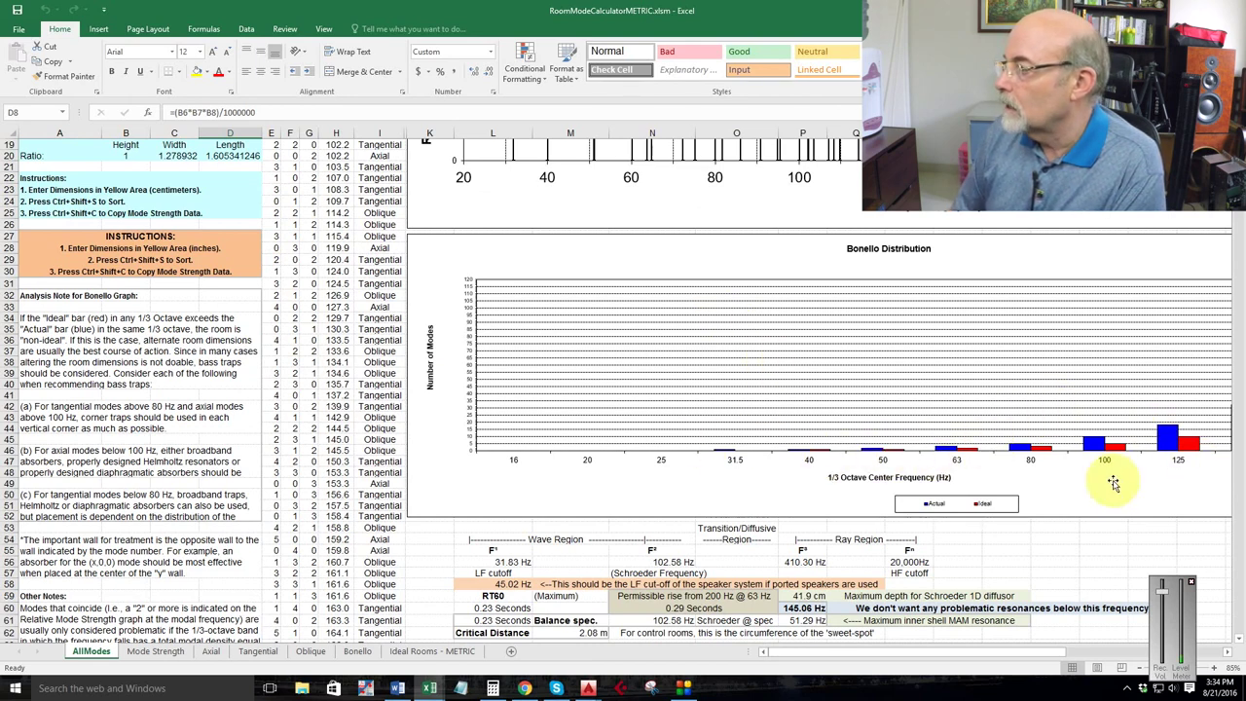
scroll(914, 492, up, 5)
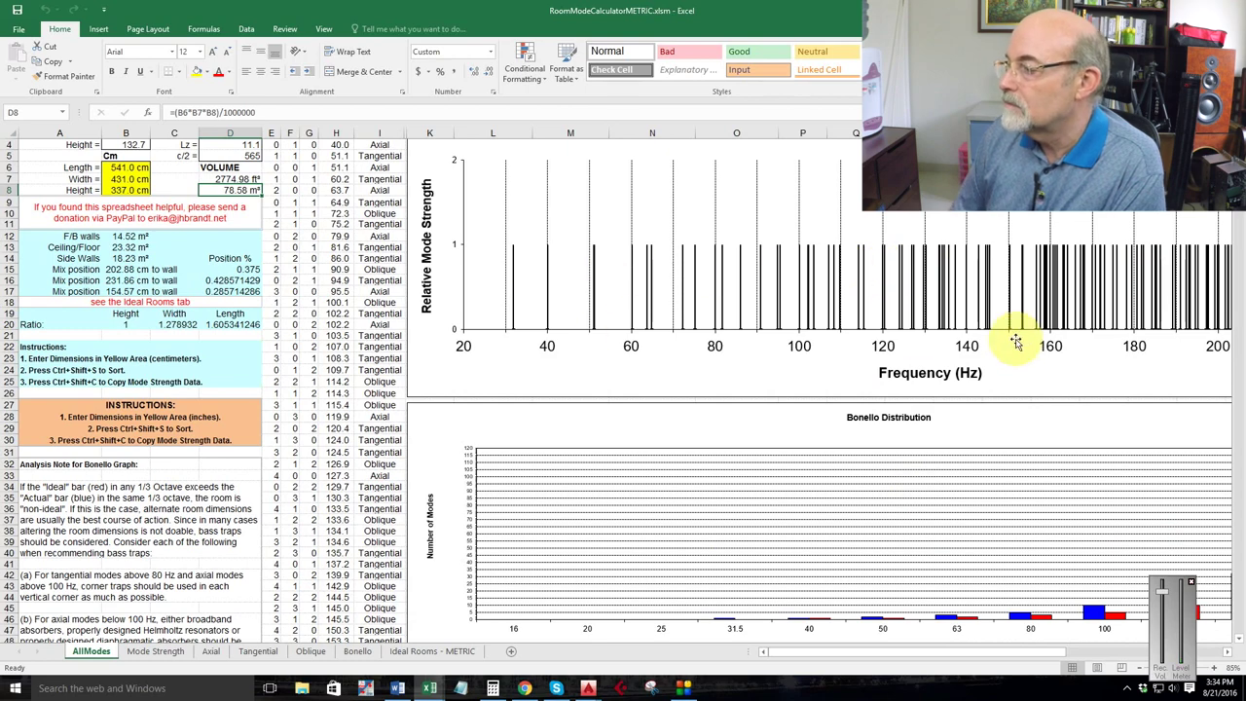
scroll(909, 320, down, 8)
scroll(817, 379, up, 4)
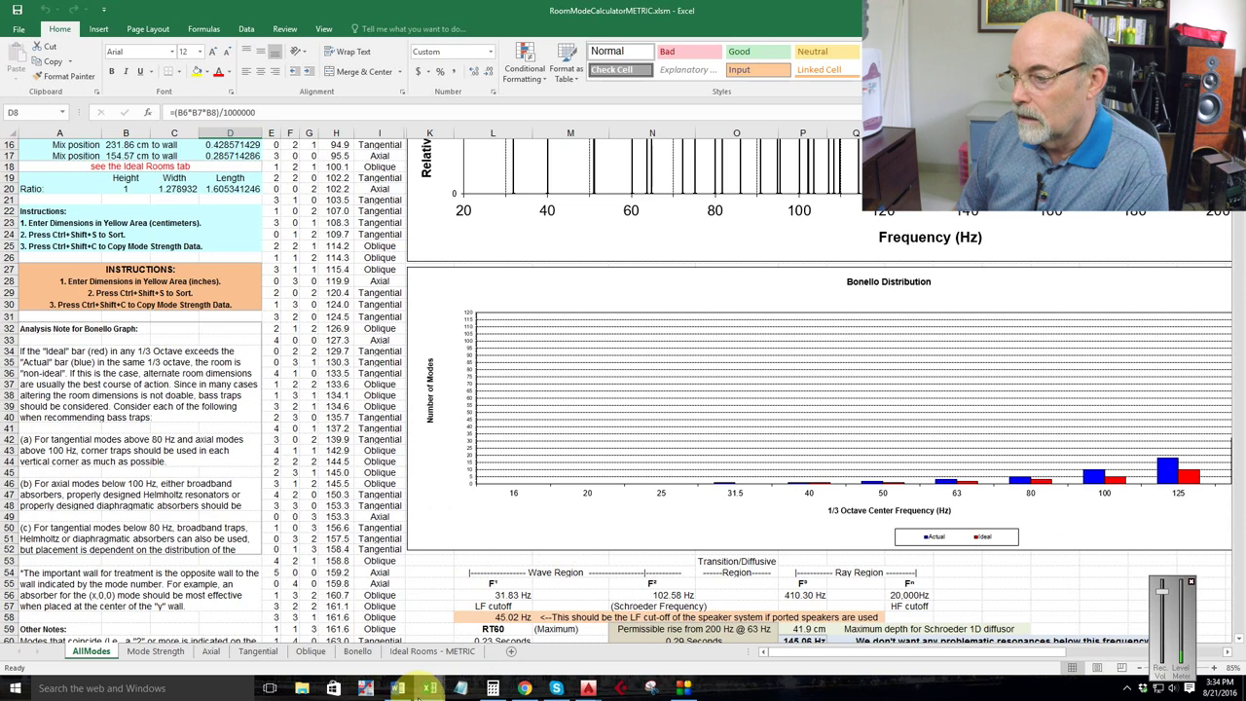
mouse_move(433, 691)
click(506, 634)
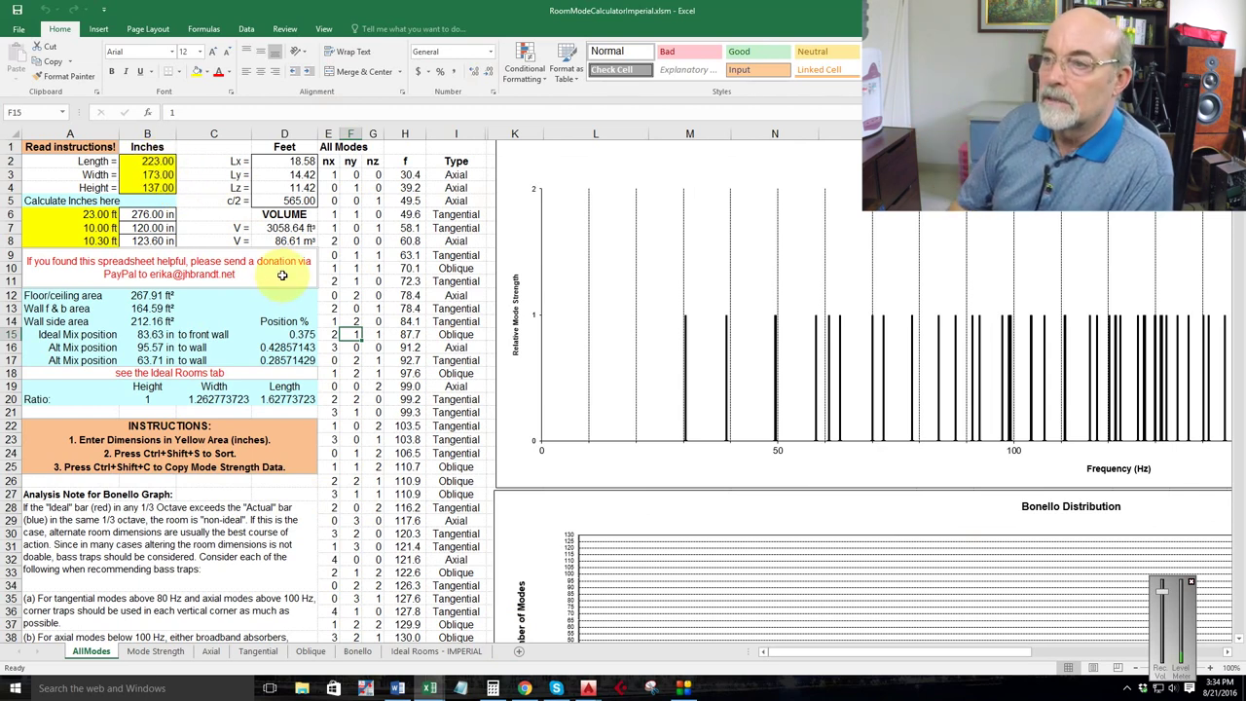
click(161, 189)
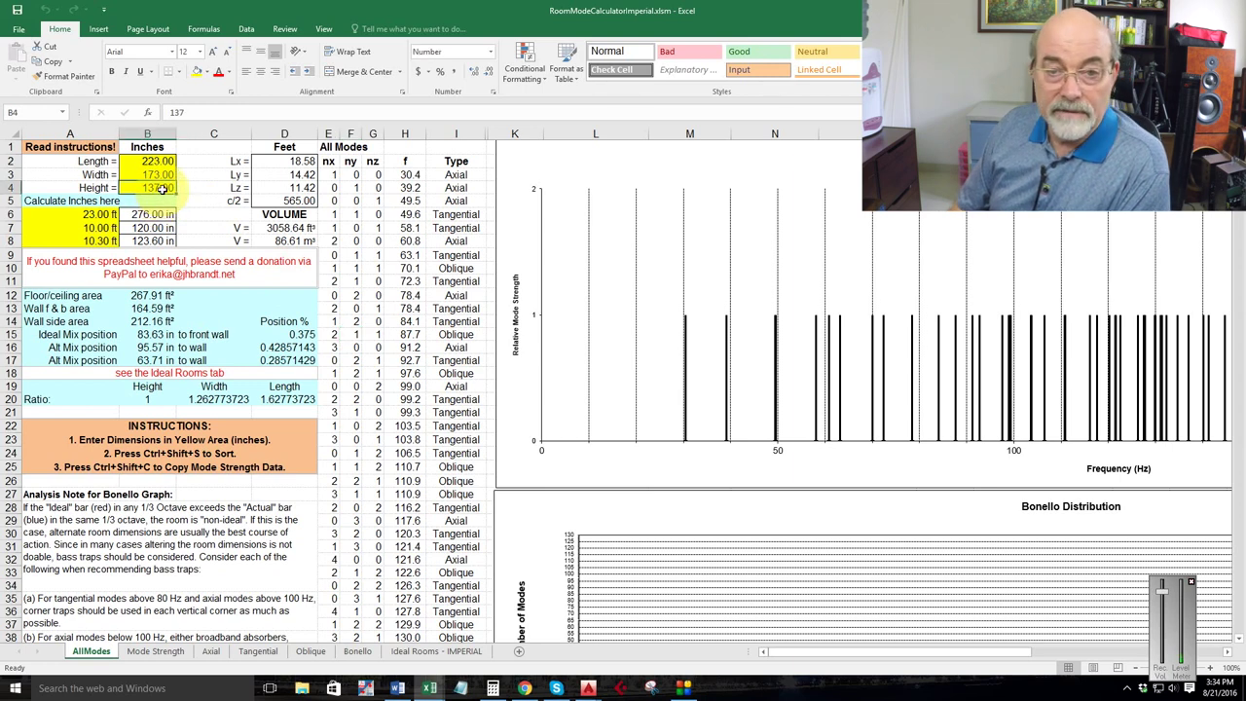
drag(160, 188, 166, 162)
click(158, 163)
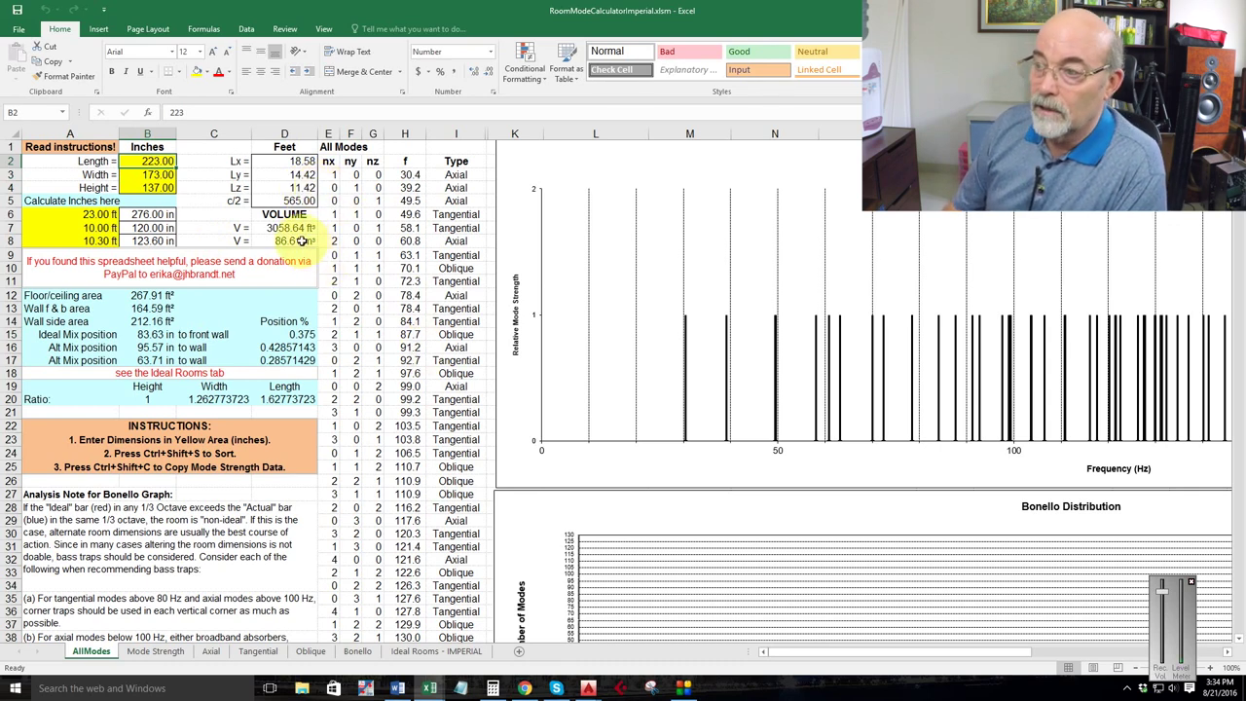
click(301, 227)
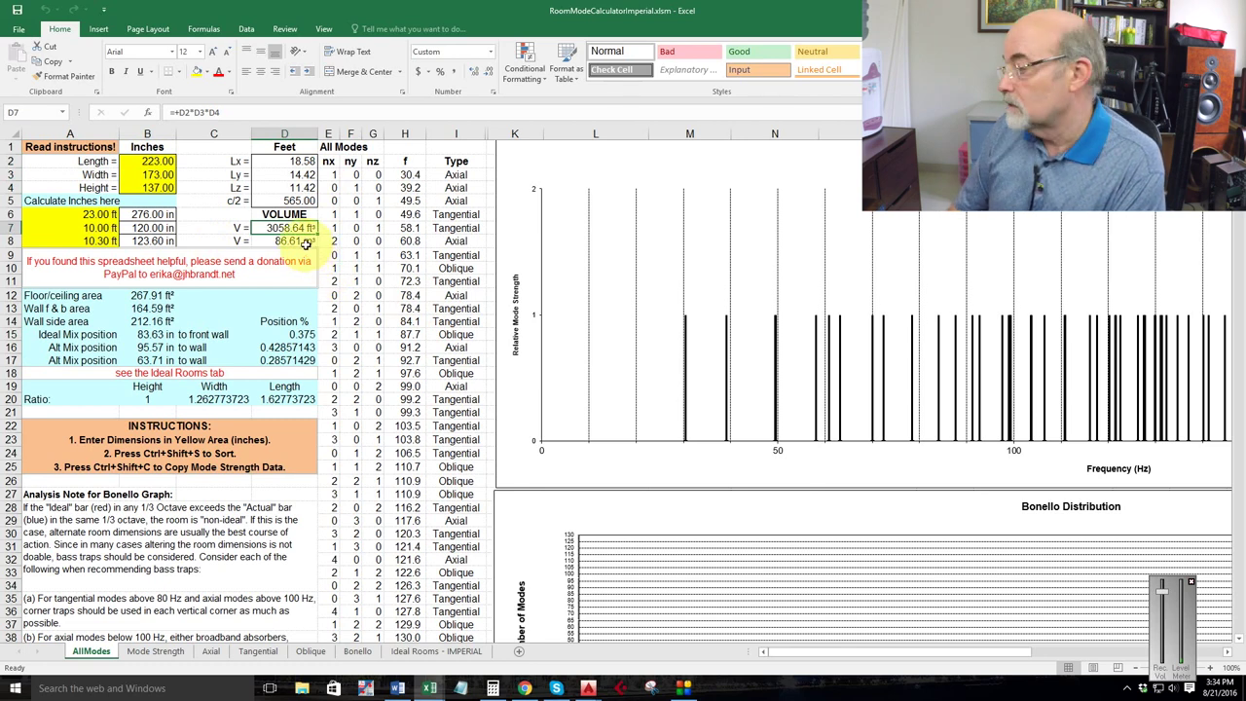
scroll(808, 390, down, 5)
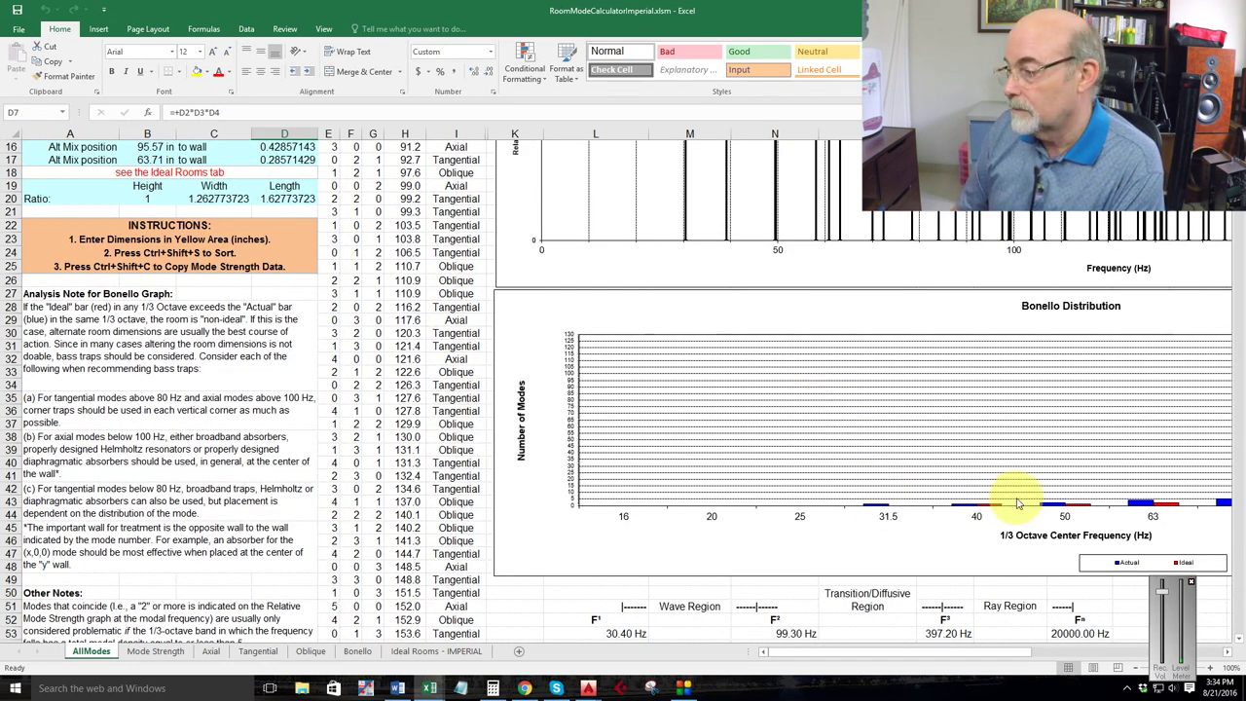
drag(847, 652, 909, 624)
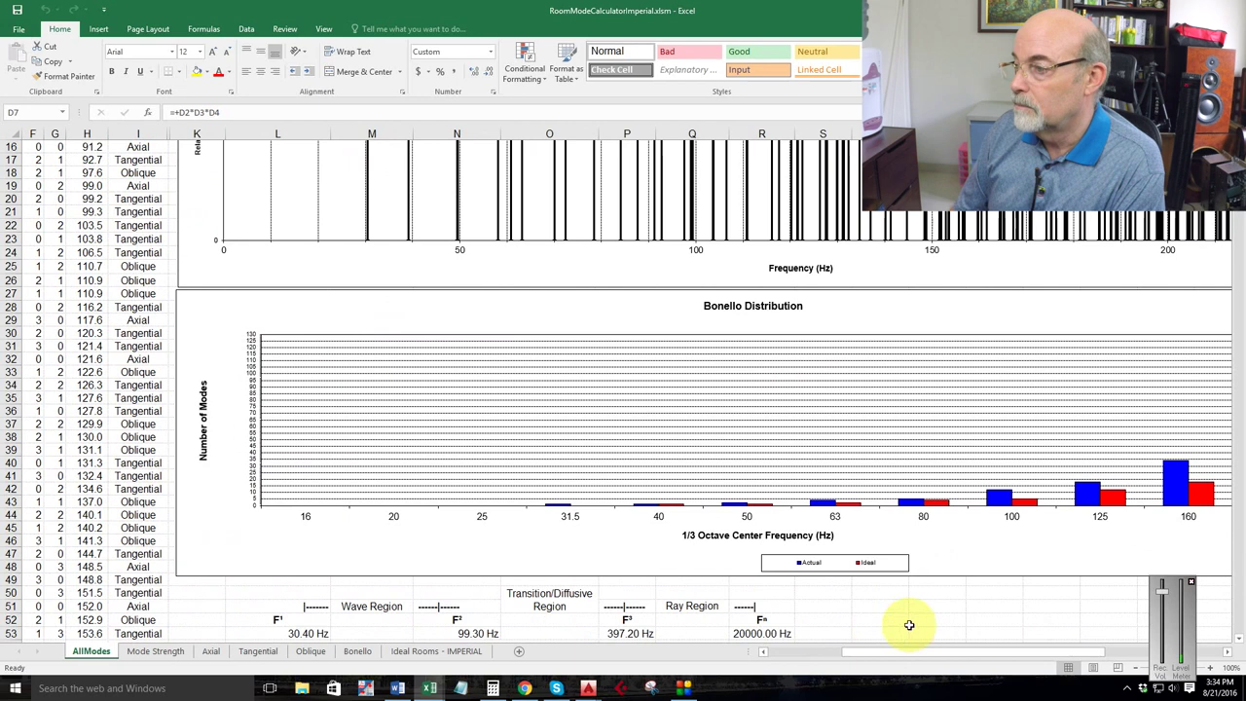
scroll(717, 551, up, 5)
scroll(718, 556, down, 4)
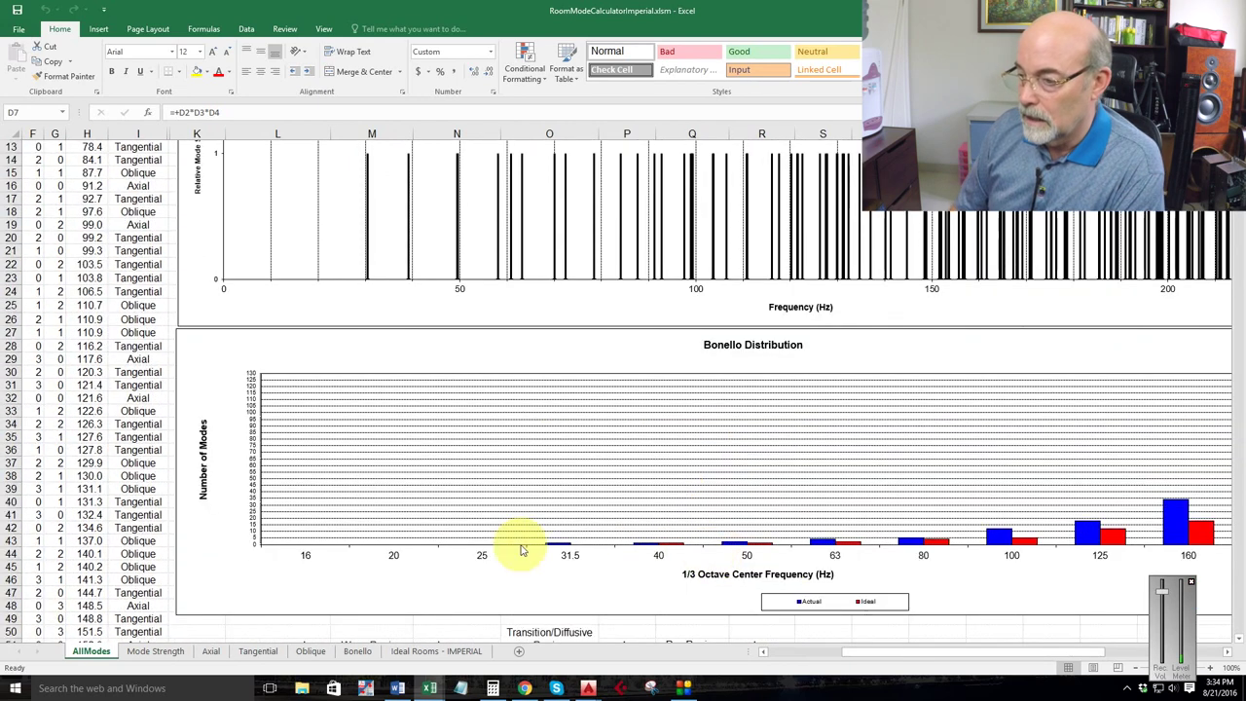
mouse_move(429, 689)
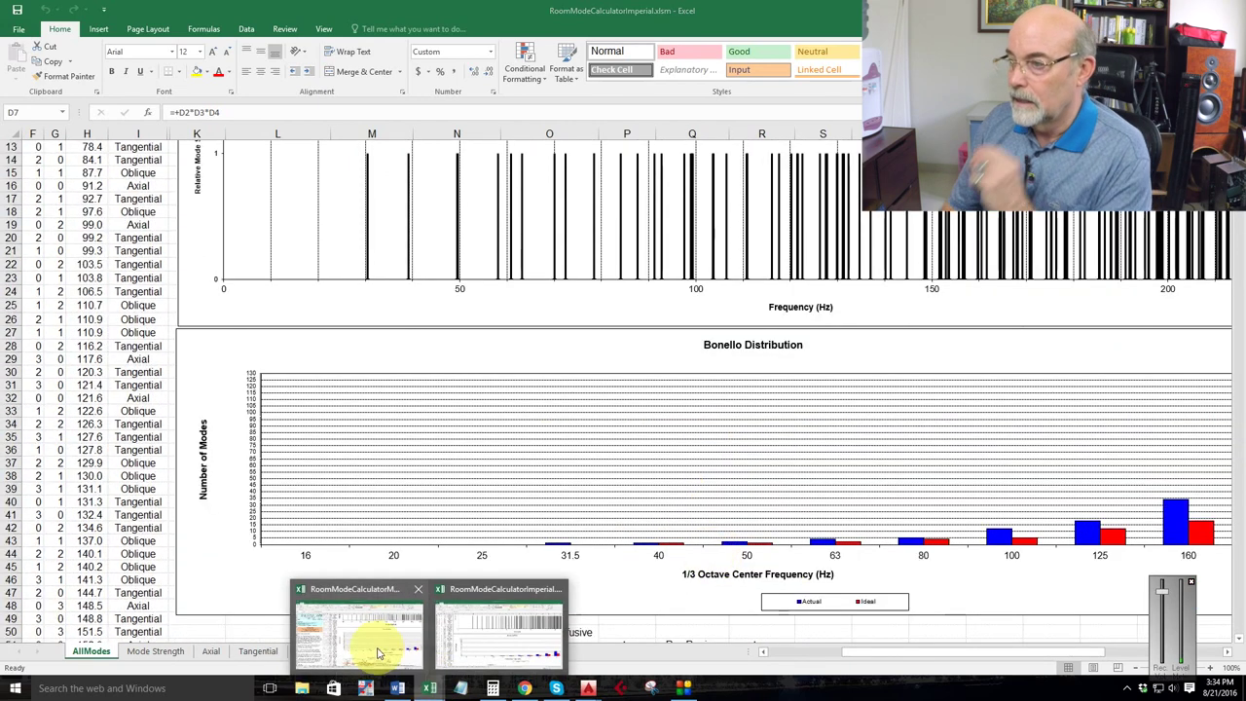
click(379, 652)
scroll(578, 517, up, 4)
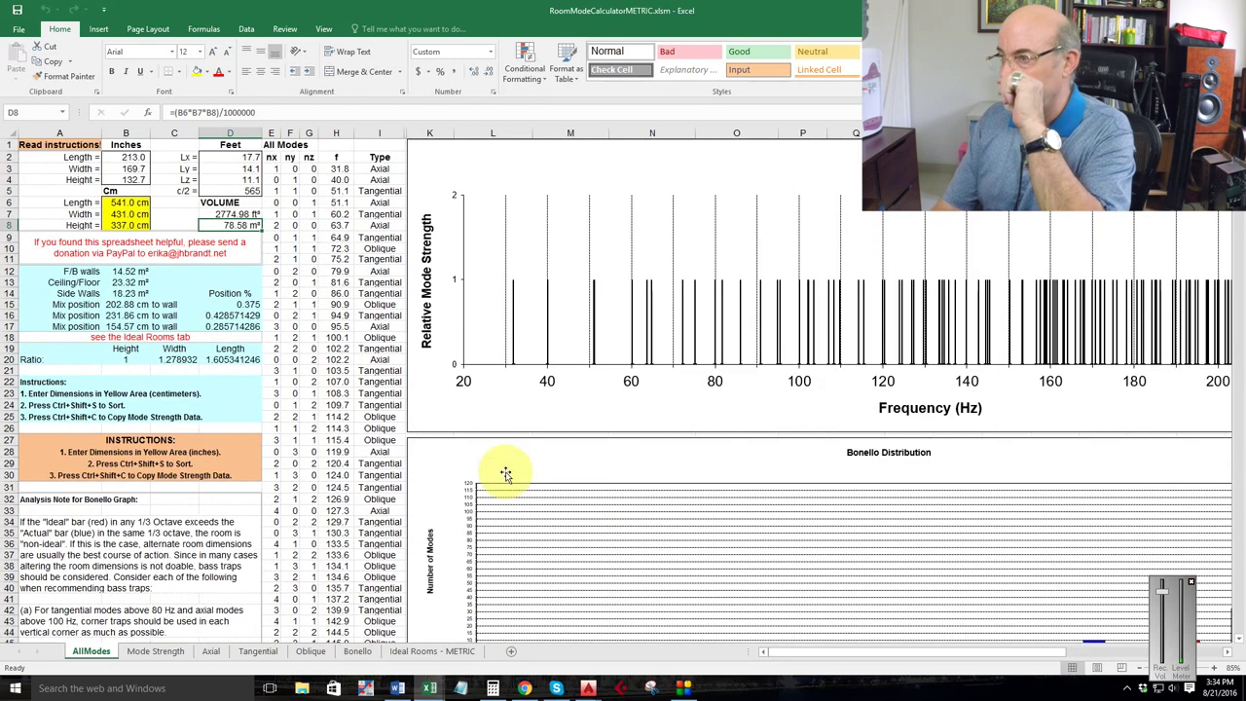
scroll(660, 440, down, 5)
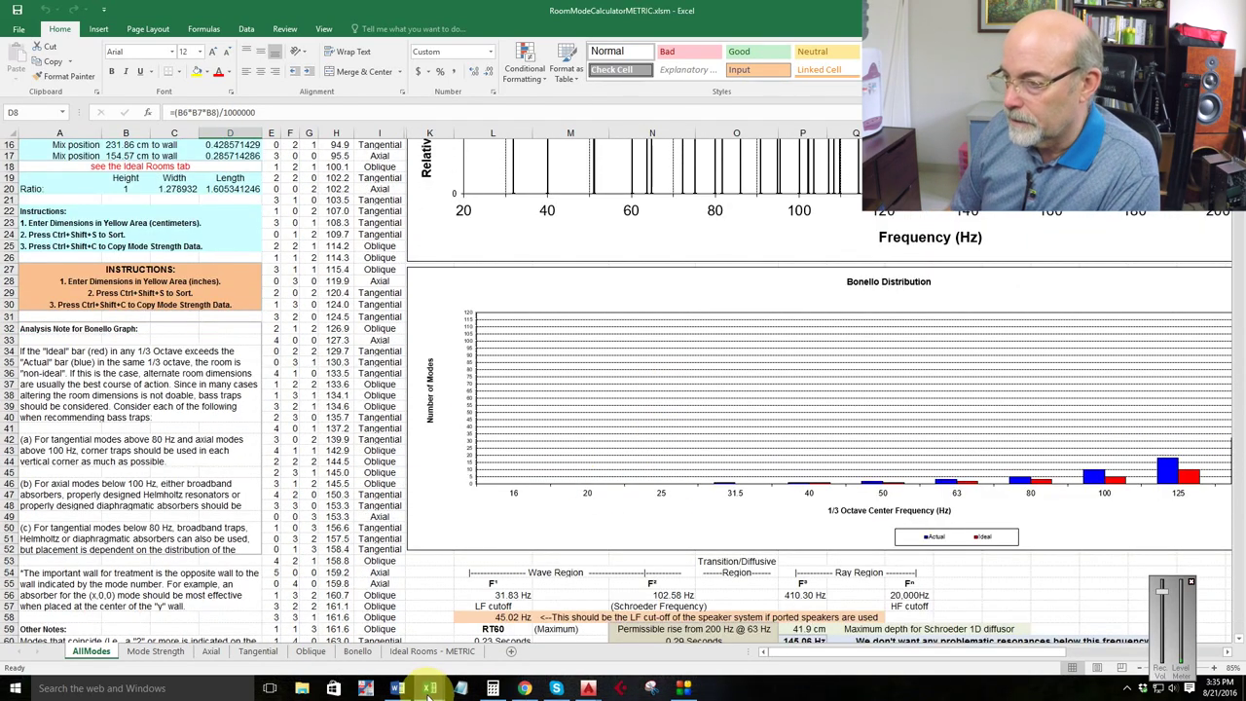
mouse_move(429, 688)
click(495, 634)
scroll(597, 454, up, 5)
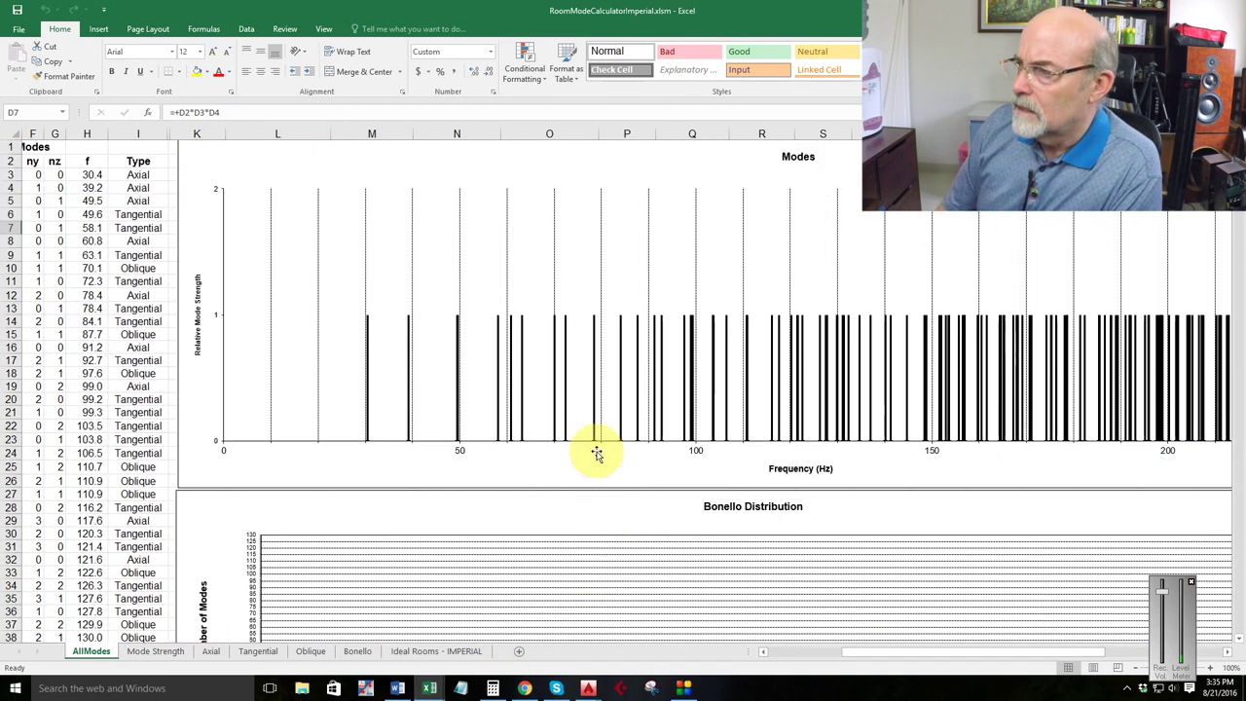
scroll(545, 375, down, 3)
scroll(682, 389, down, 3)
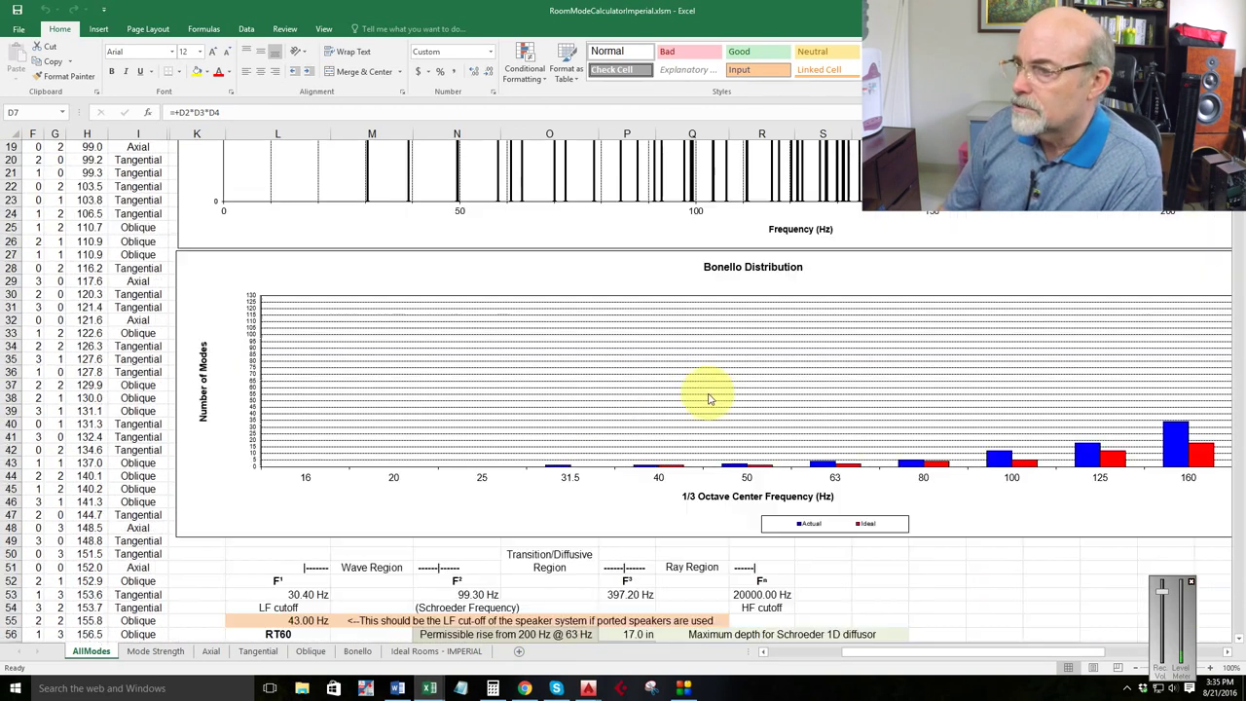
scroll(584, 333, down, 2)
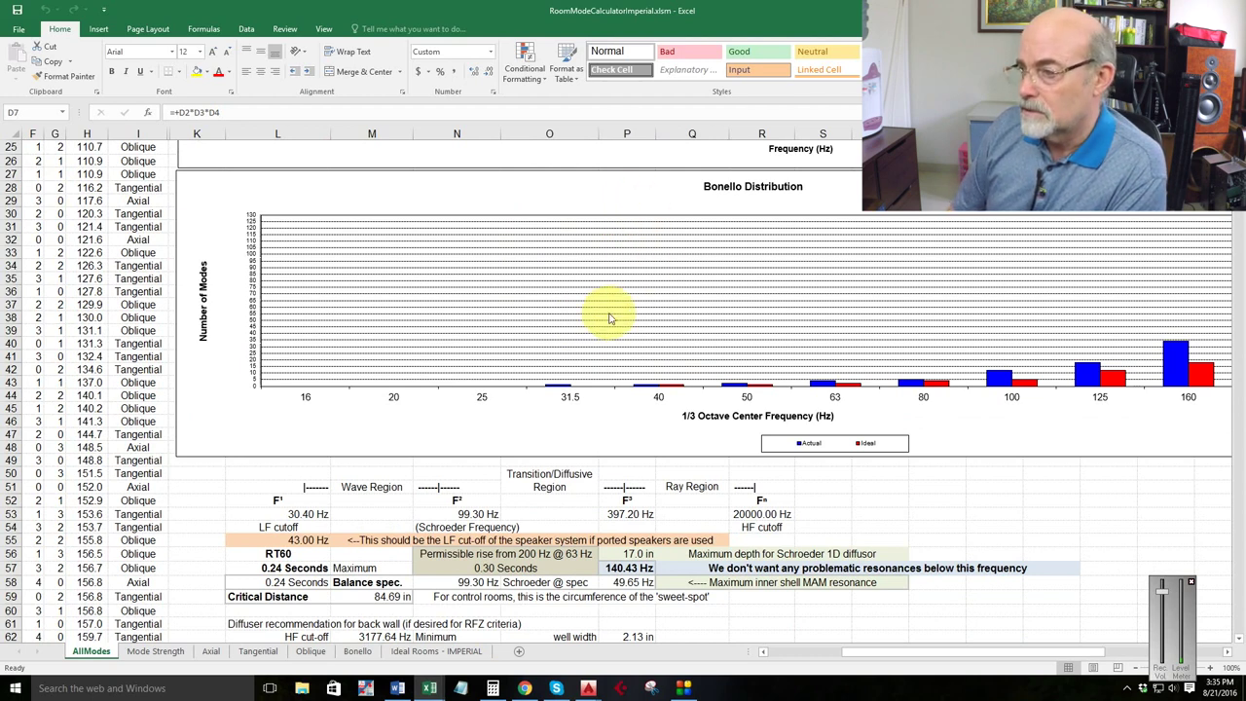
scroll(609, 319, down, 2)
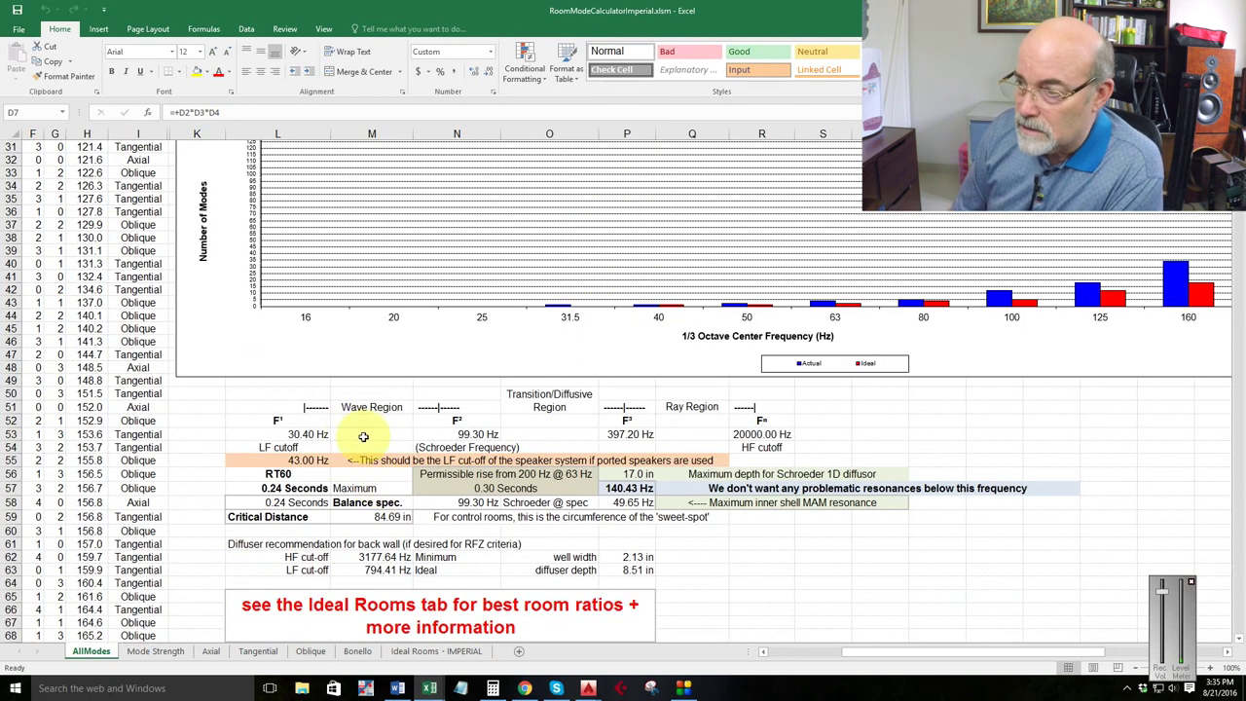
click(307, 436)
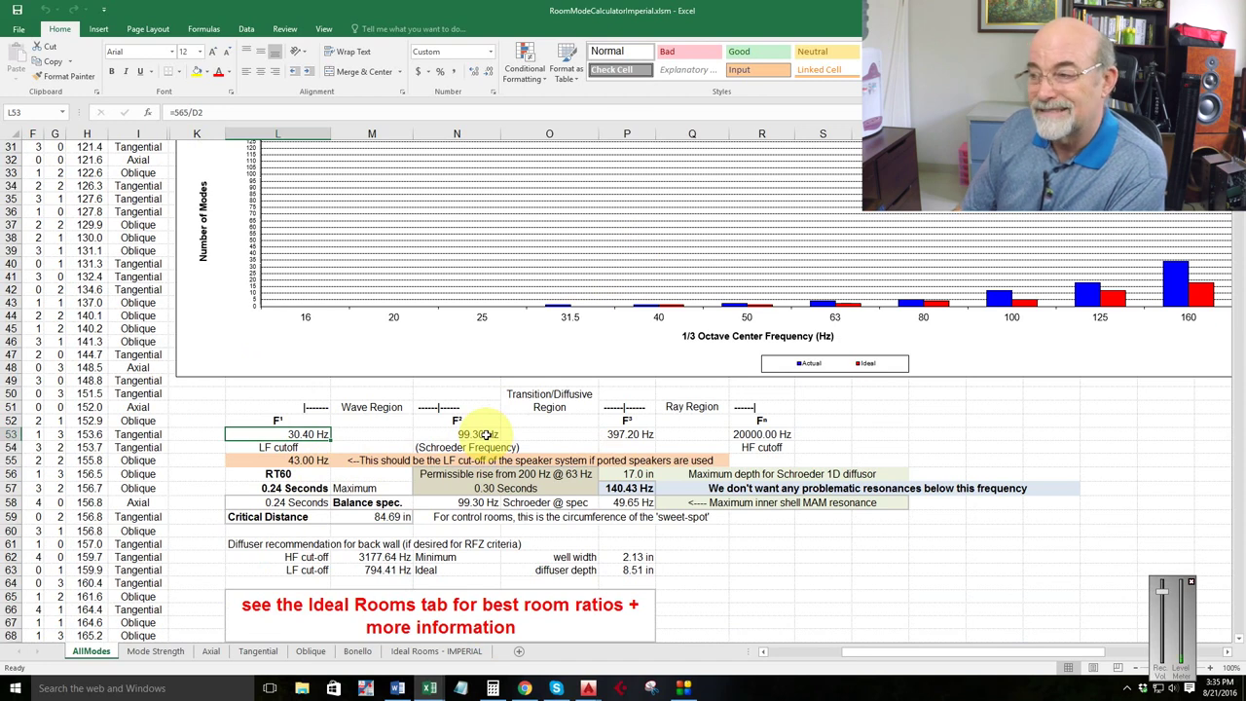
click(485, 434)
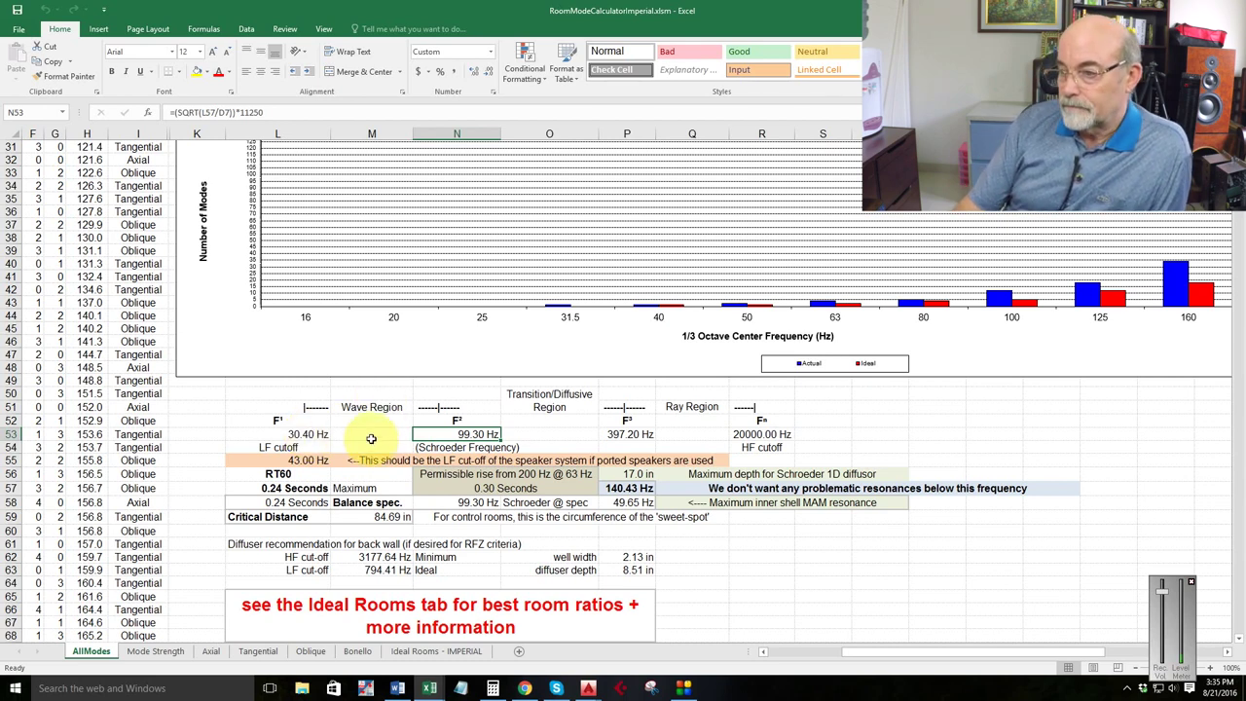
click(304, 436)
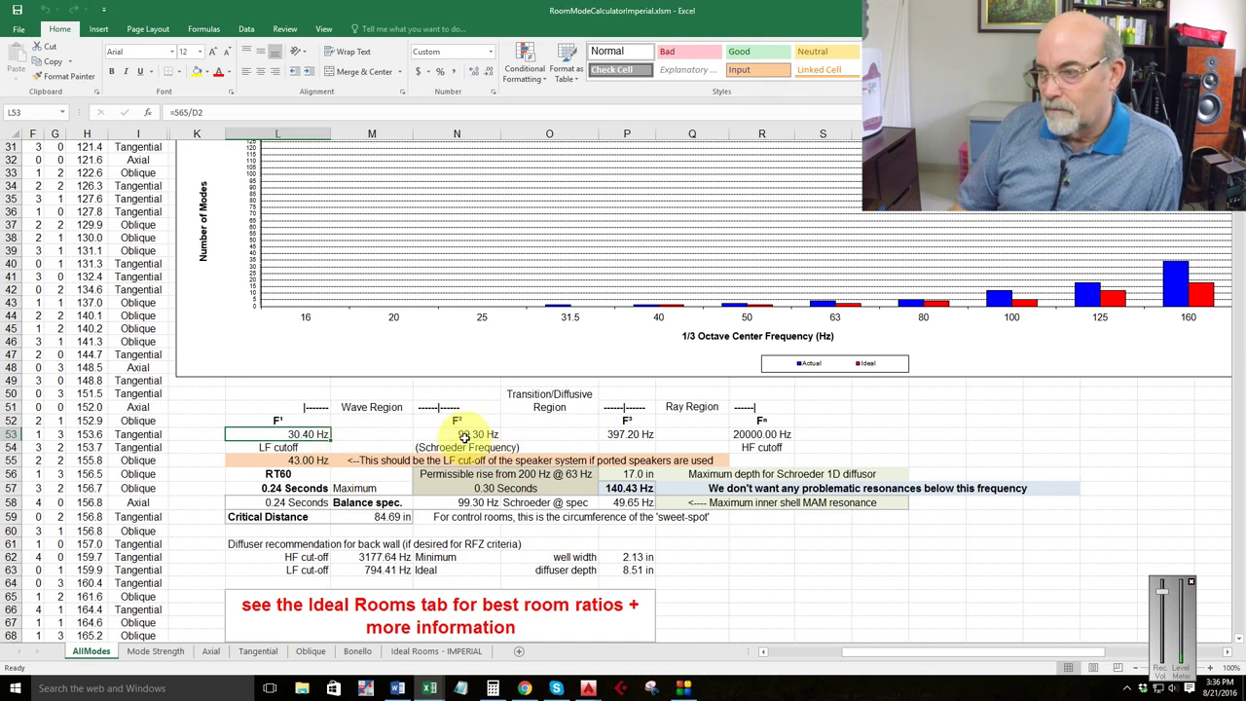
scroll(201, 506, up, 10)
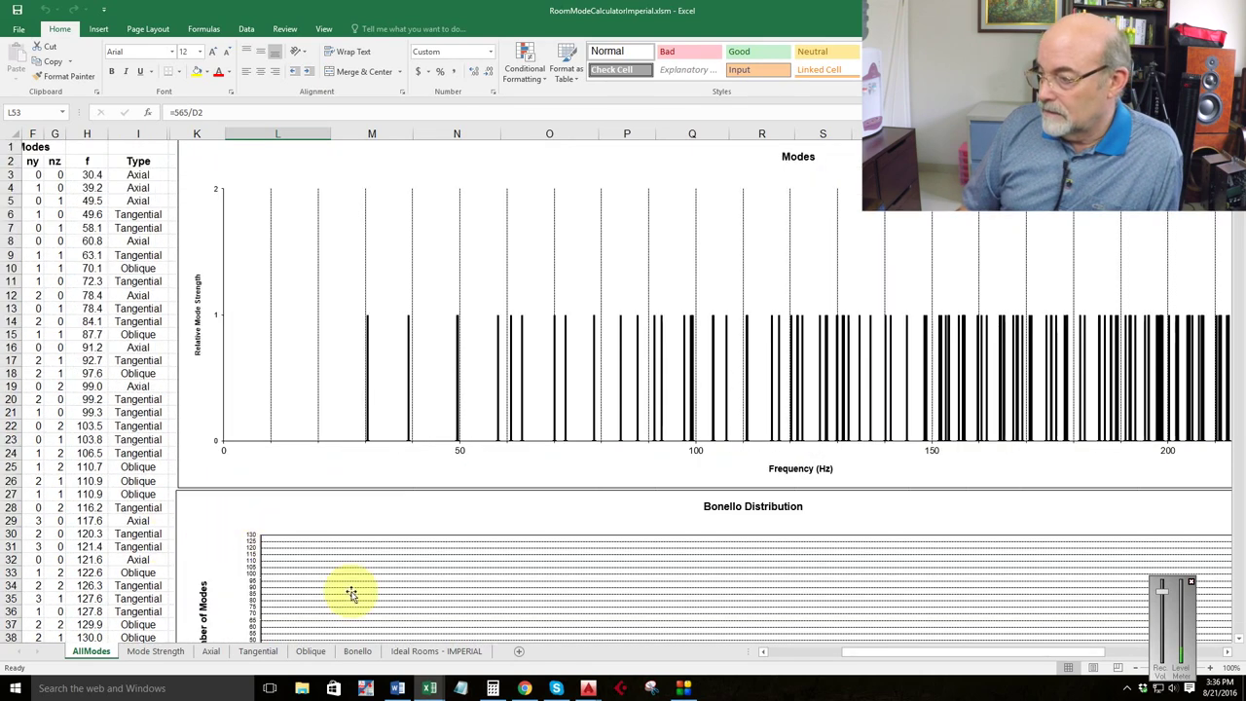
click(808, 652)
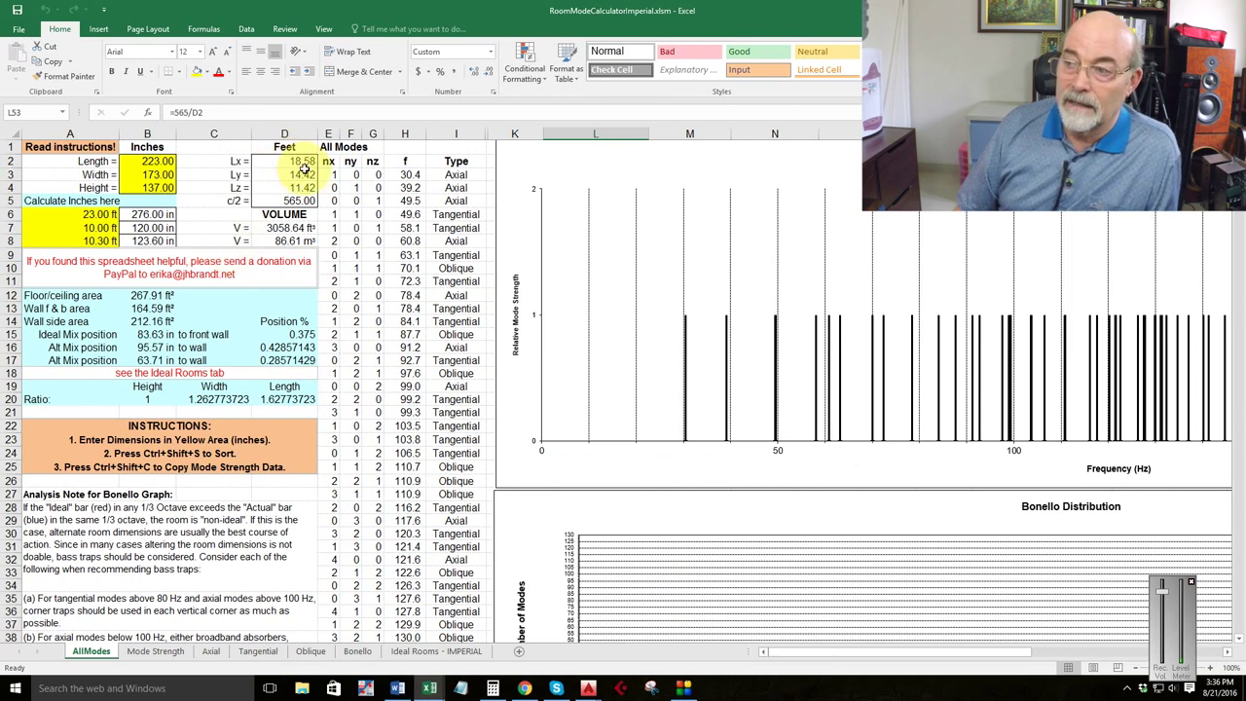
click(311, 188)
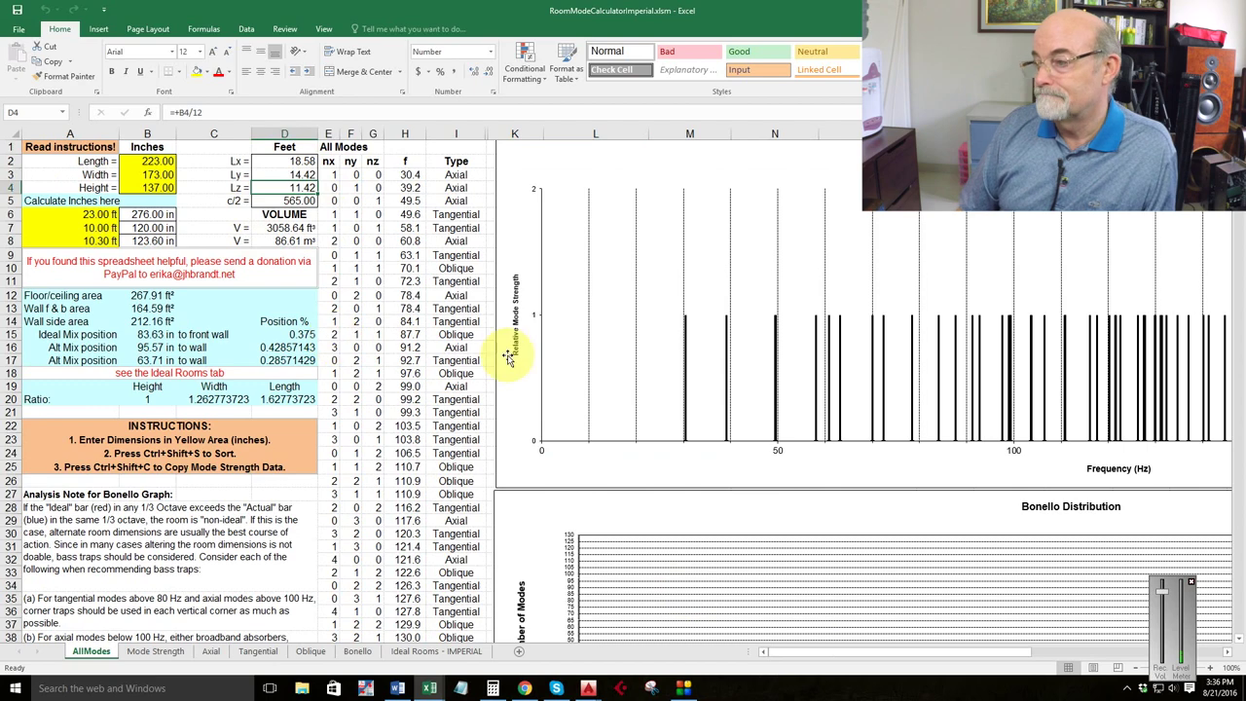
scroll(766, 451, down, 7)
scroll(766, 451, down, 5)
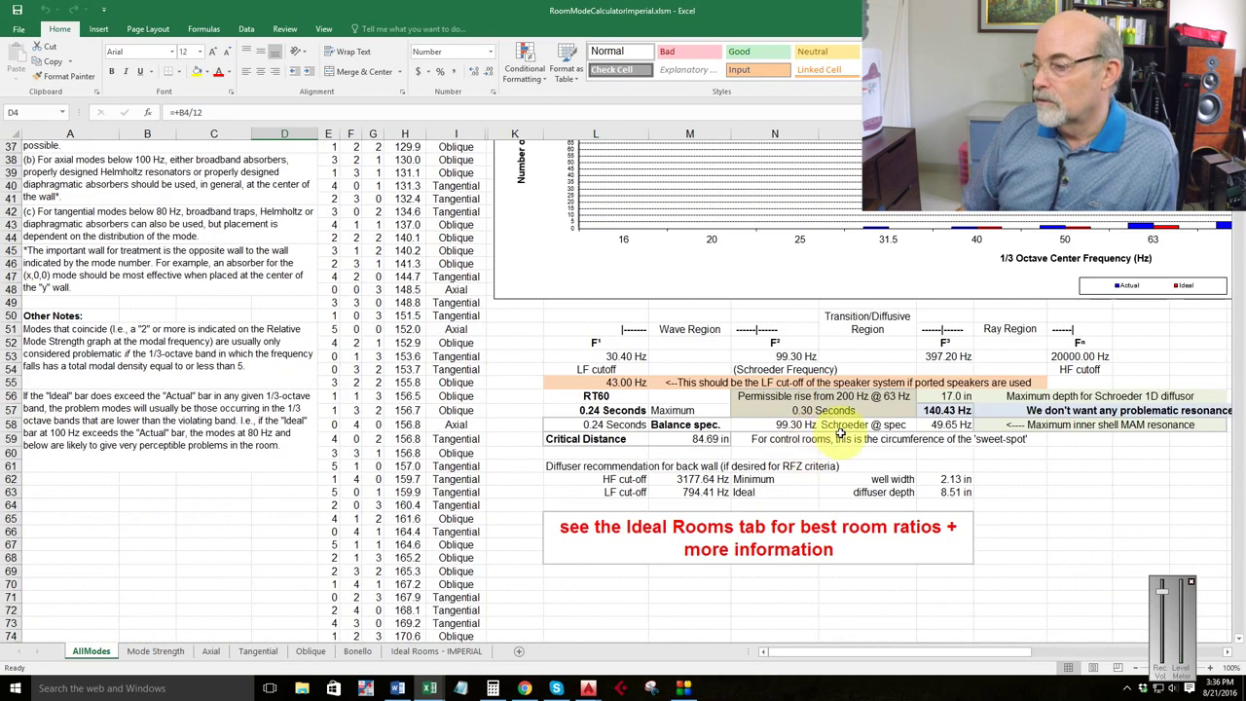
scroll(822, 657, right, 2)
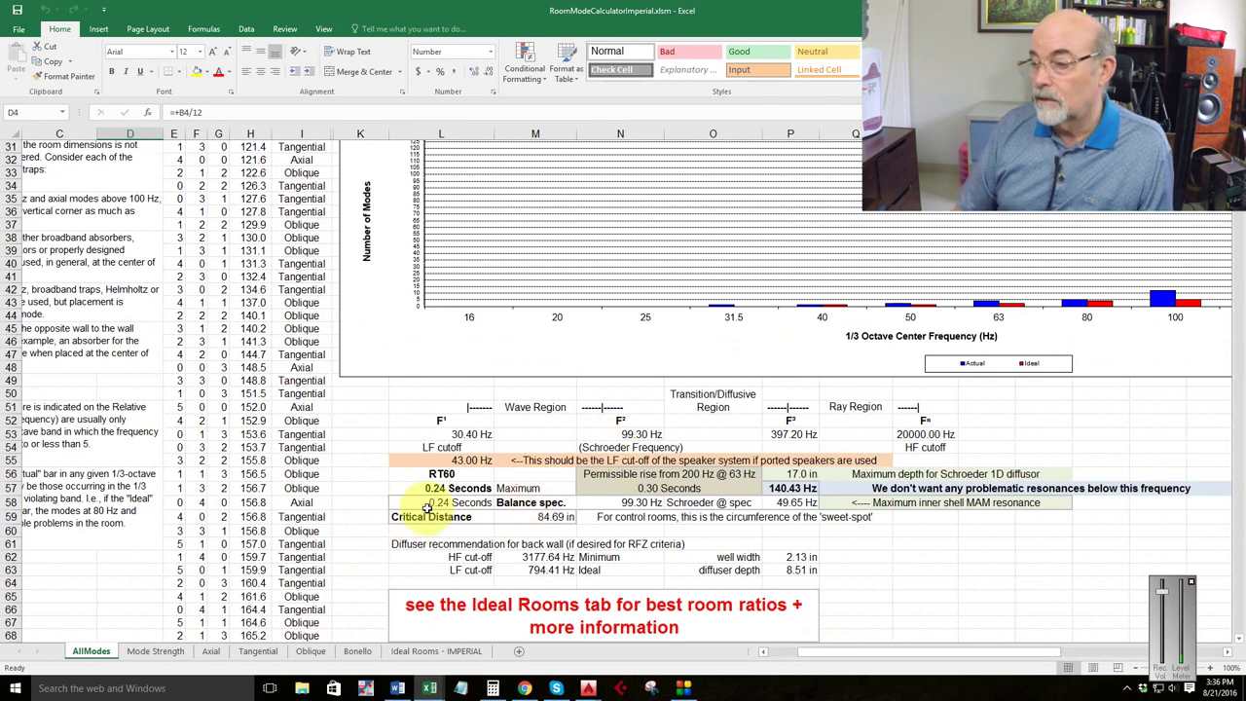
click(460, 489)
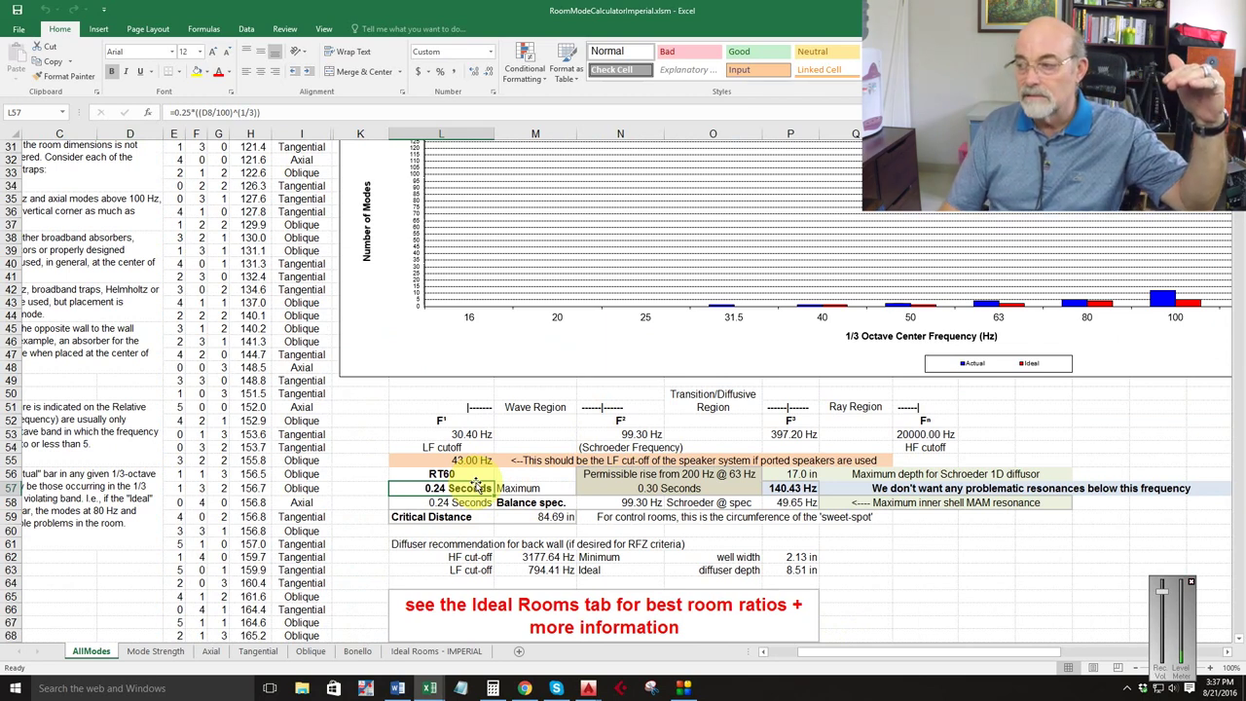
click(643, 488)
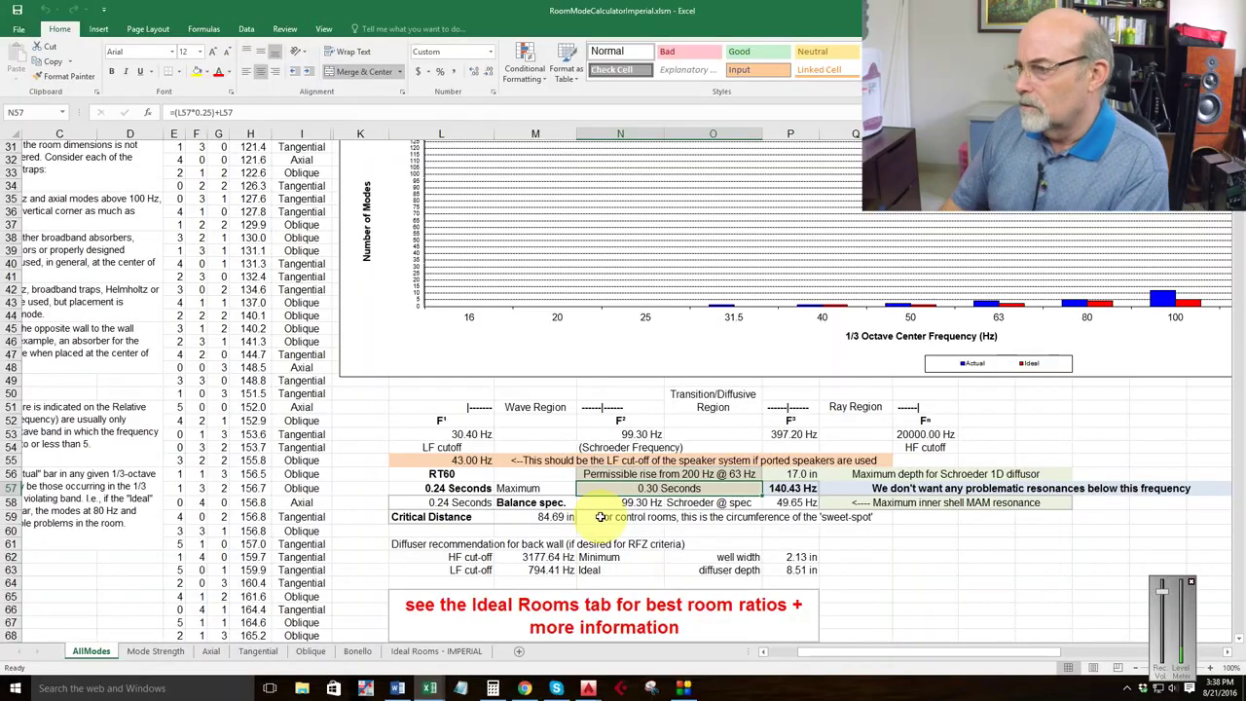
click(640, 434)
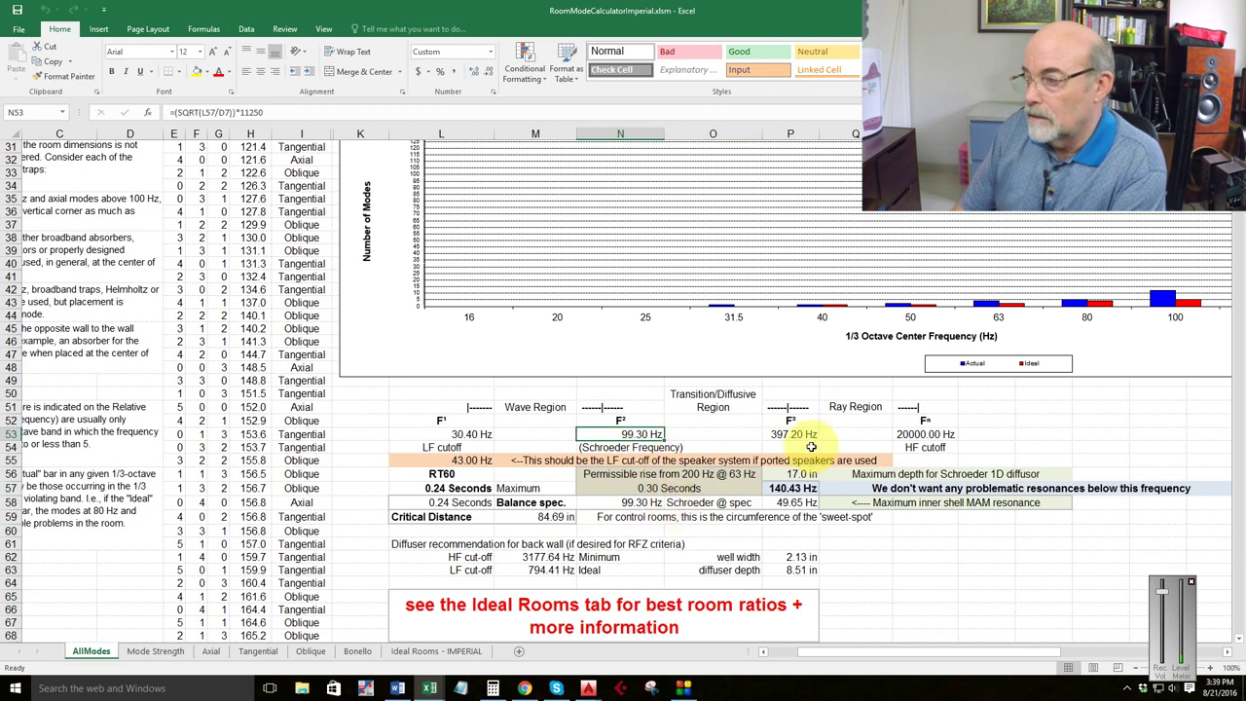
click(797, 488)
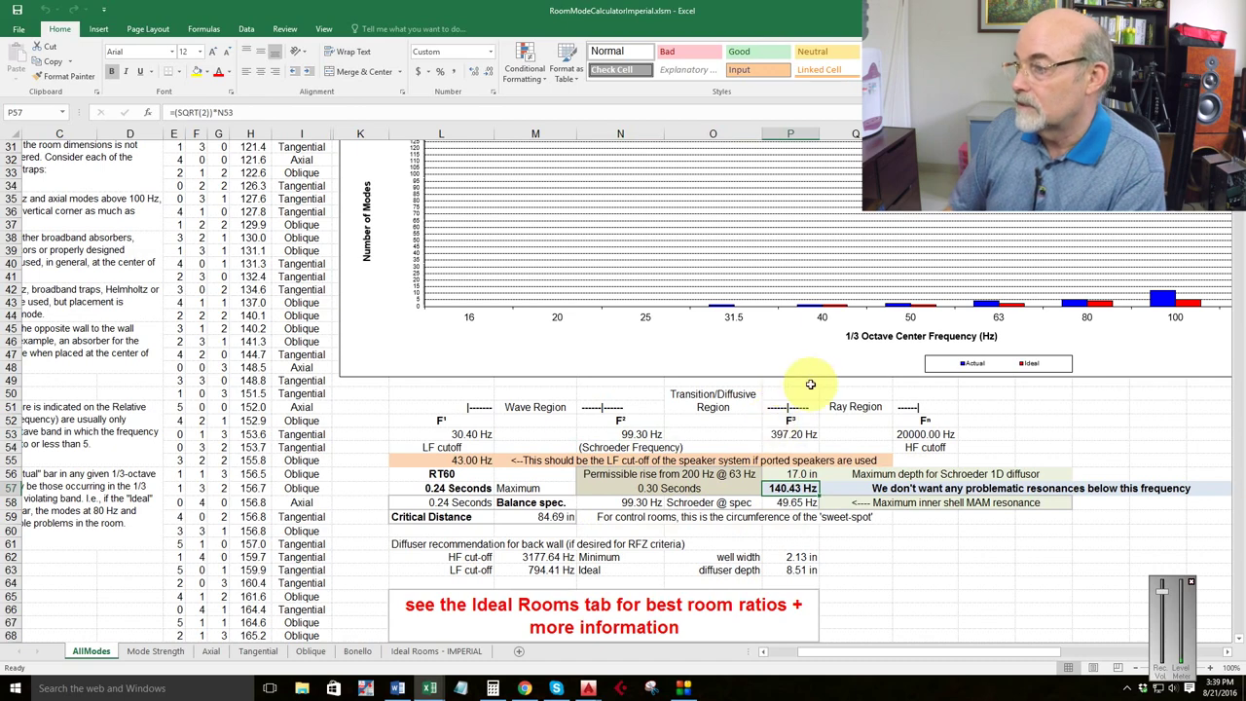
scroll(807, 378, up, 10)
scroll(792, 361, down, 4)
scroll(816, 308, down, 7)
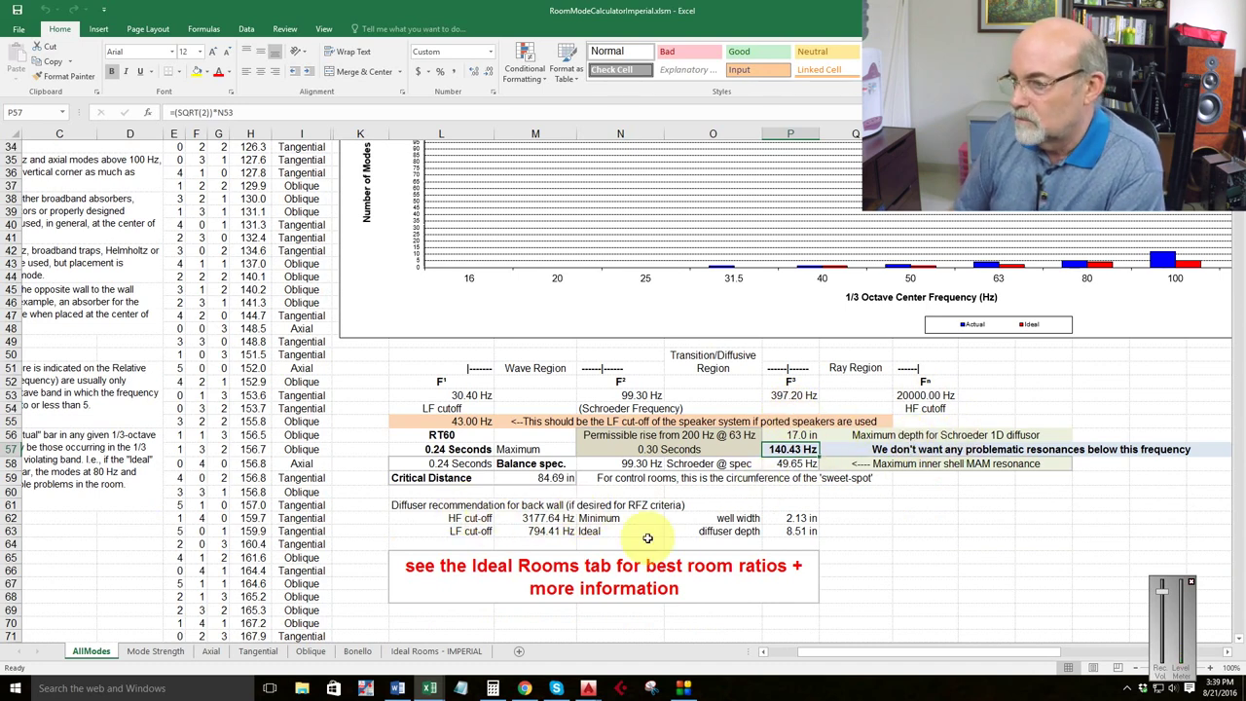
scroll(647, 535, down, 1)
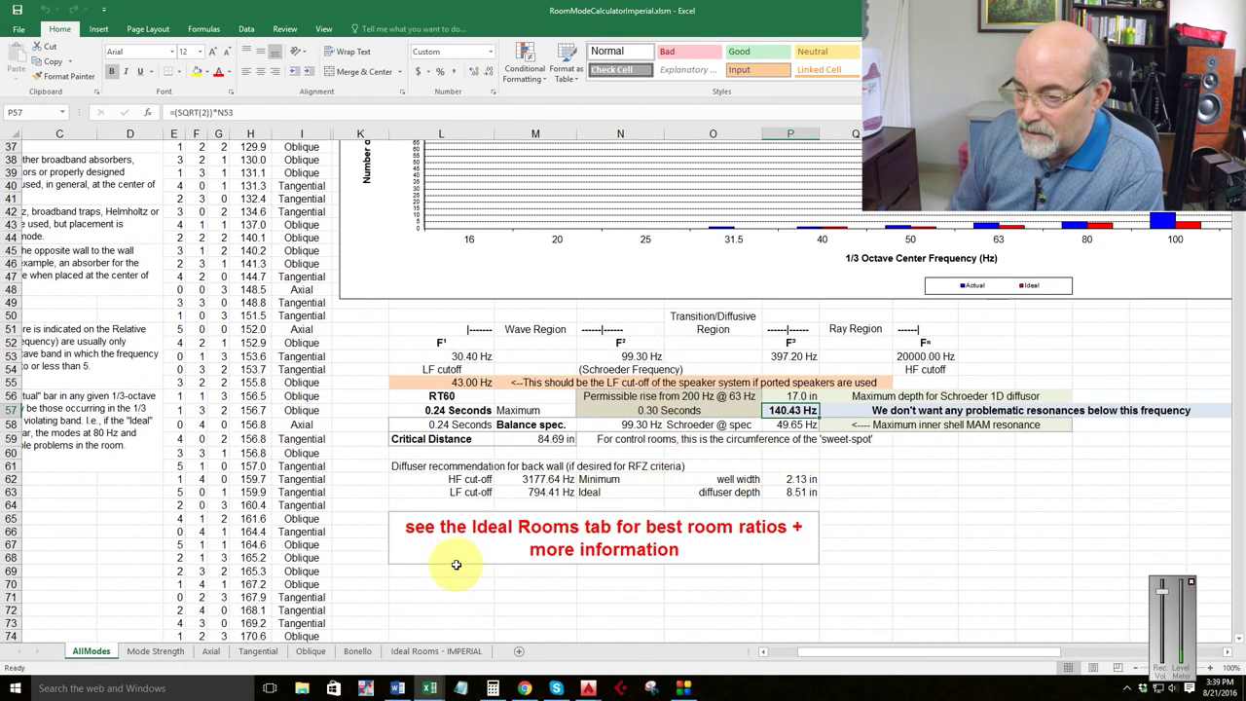
Step: On Mode Strength, view E5's 1% co-incidence formula flagging the 49.60 Hz mode
click(156, 651)
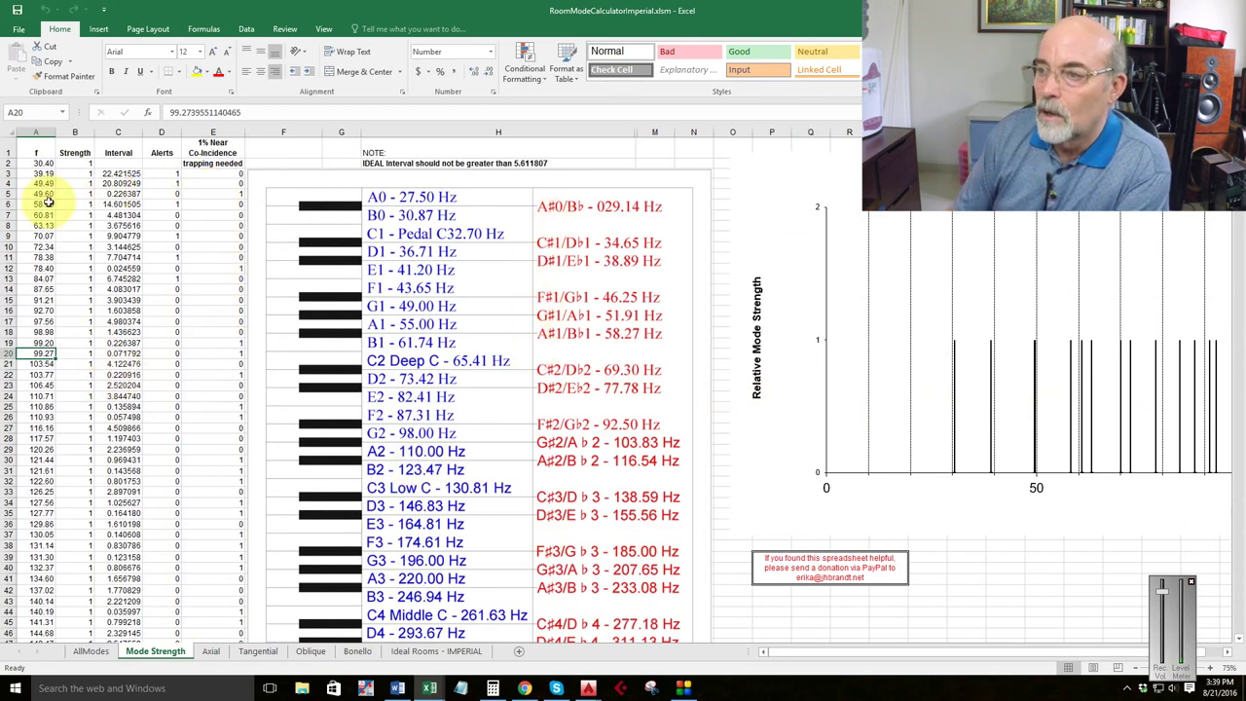
click(237, 195)
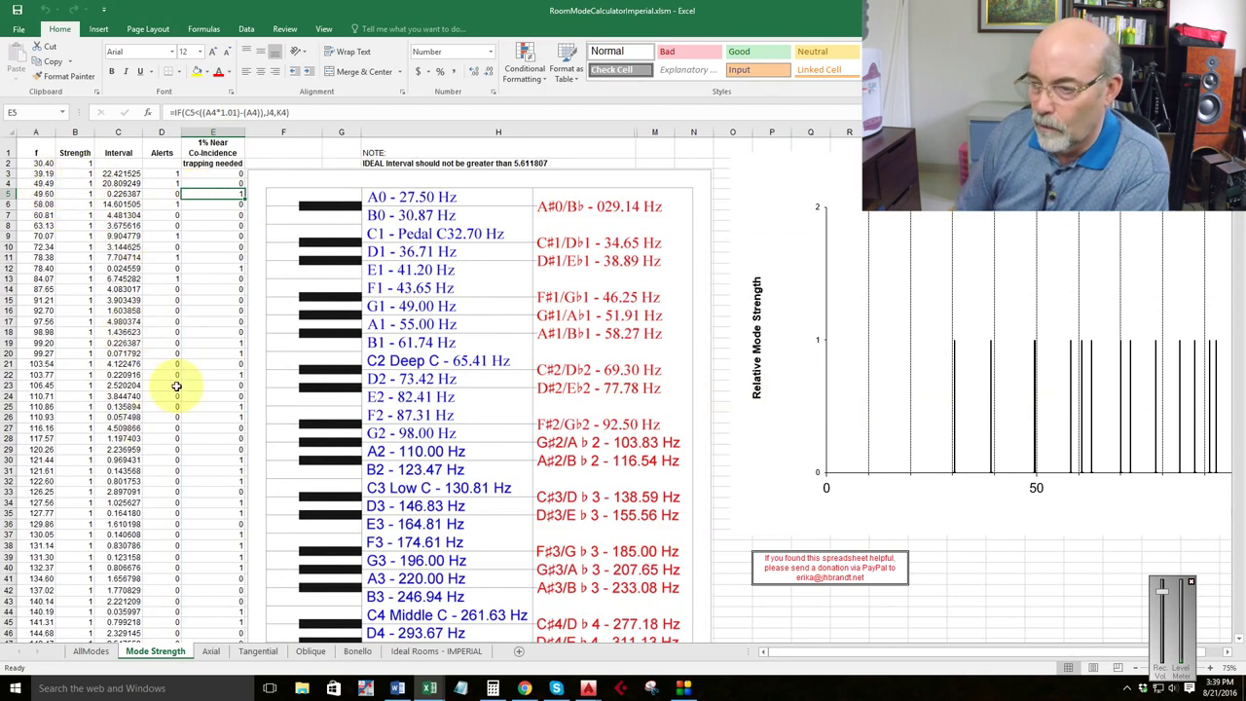
Step: Inspect the mode frequency formula in AllModes H6 and the co-incidence formula in Mode Strength E19
click(97, 651)
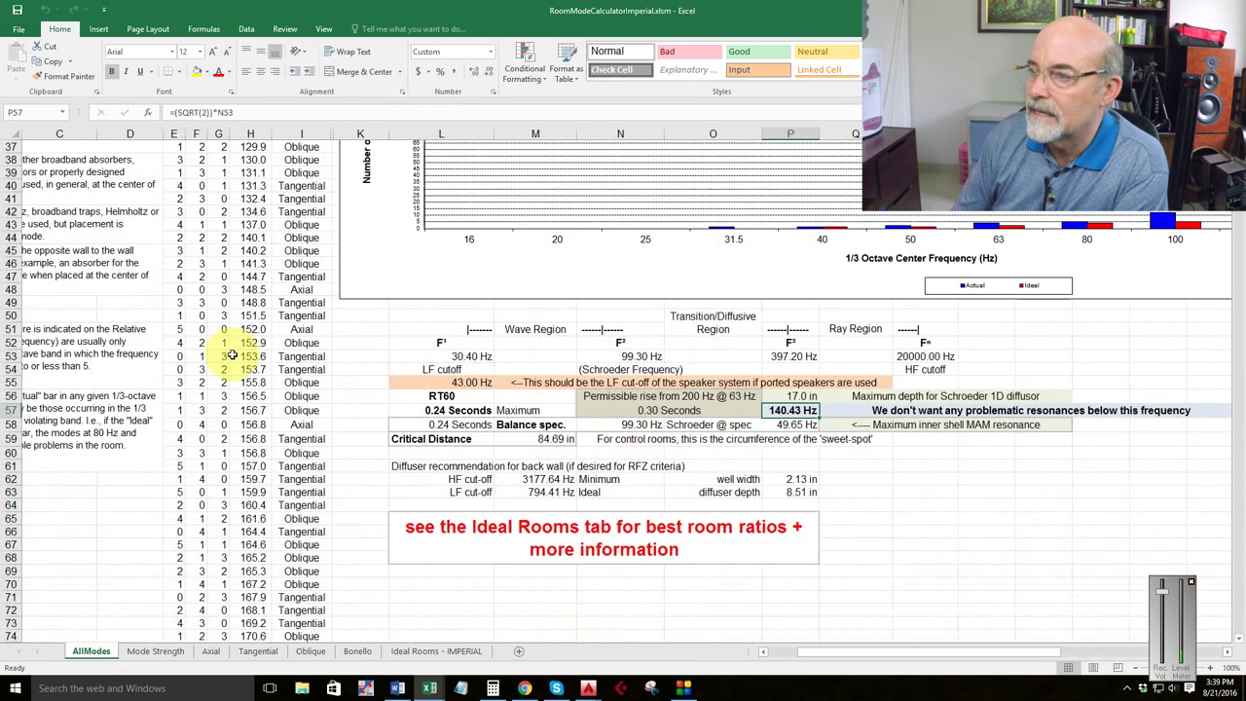
scroll(232, 356, up, 12)
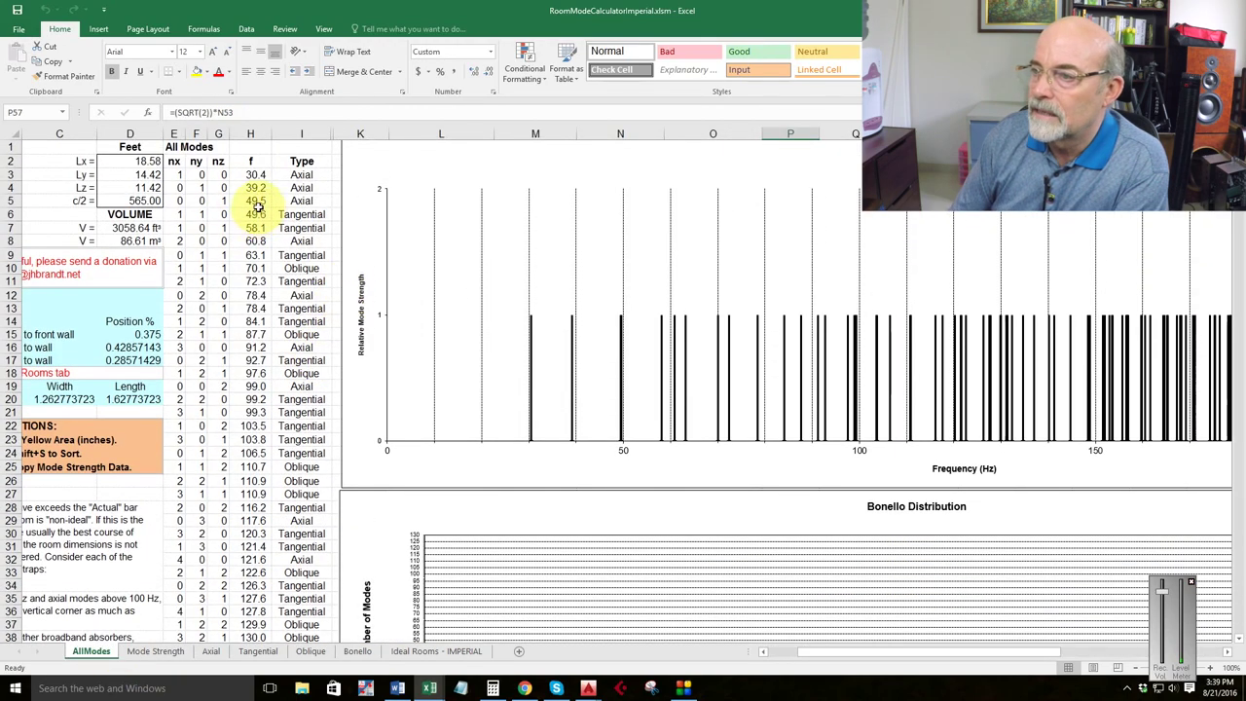
click(257, 201)
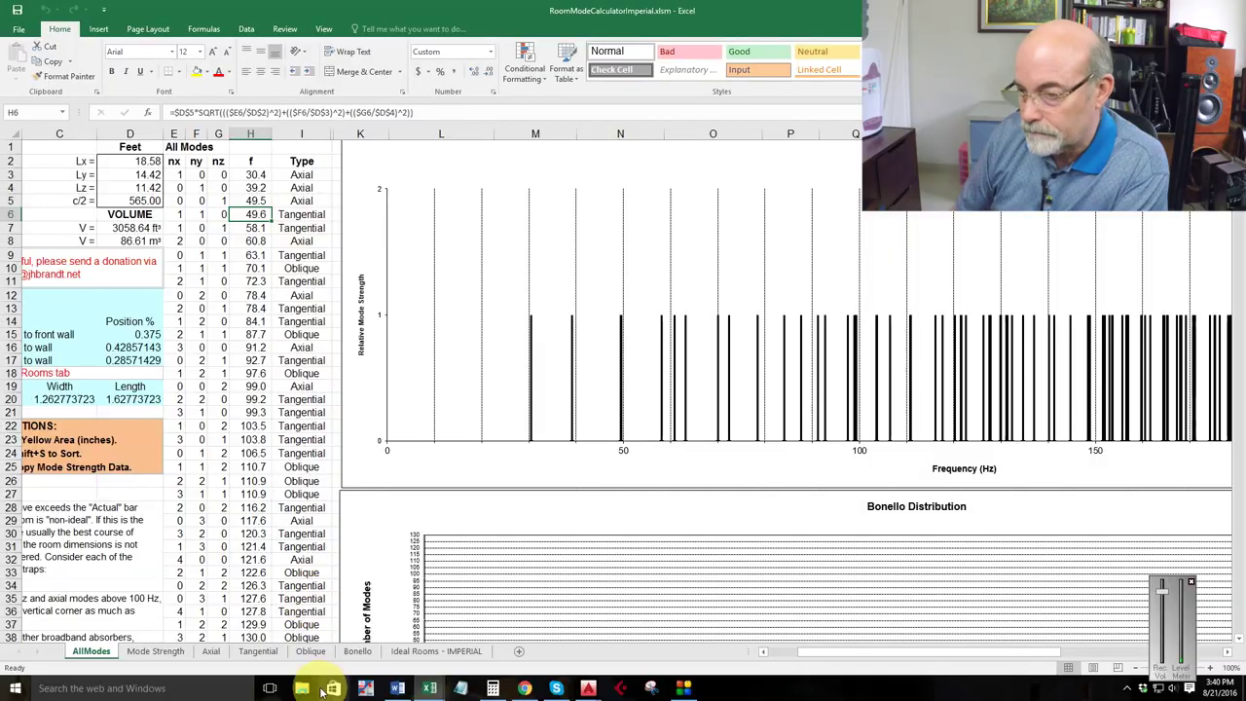
click(156, 651)
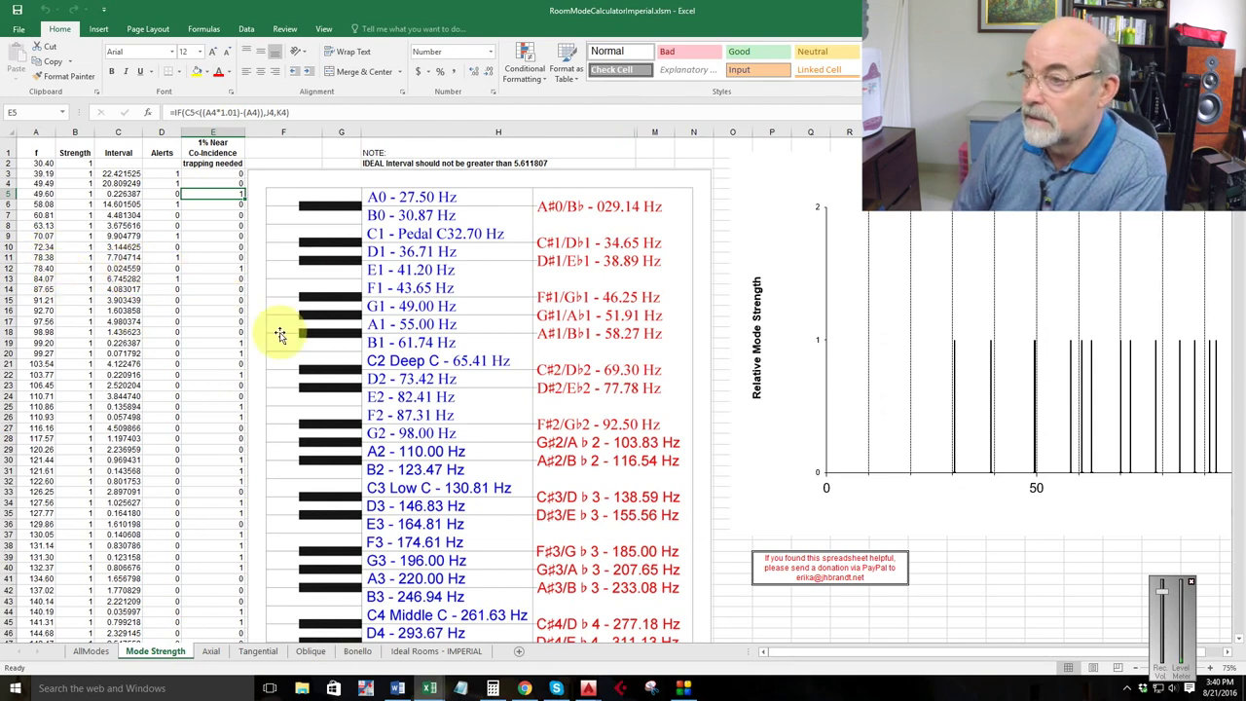
click(219, 346)
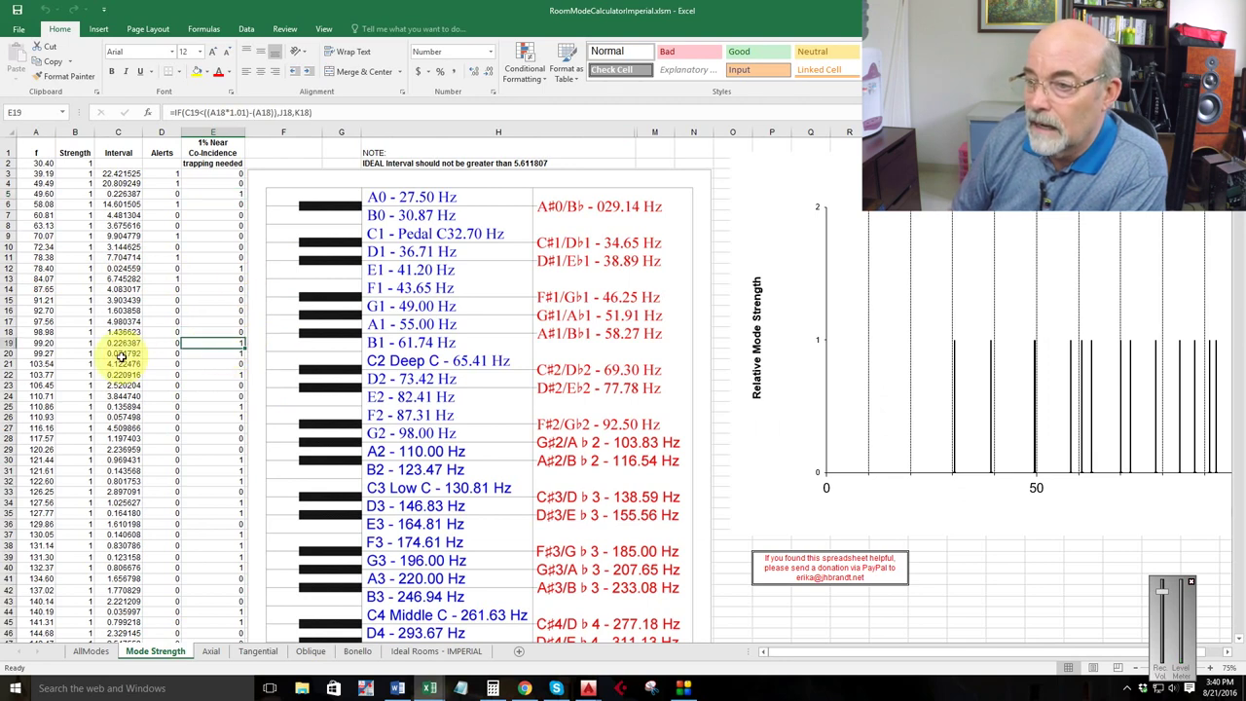
Step: Back on AllModes, examine the Axial/Tangential/Oblique mode type formulas in I21 and I20
click(93, 651)
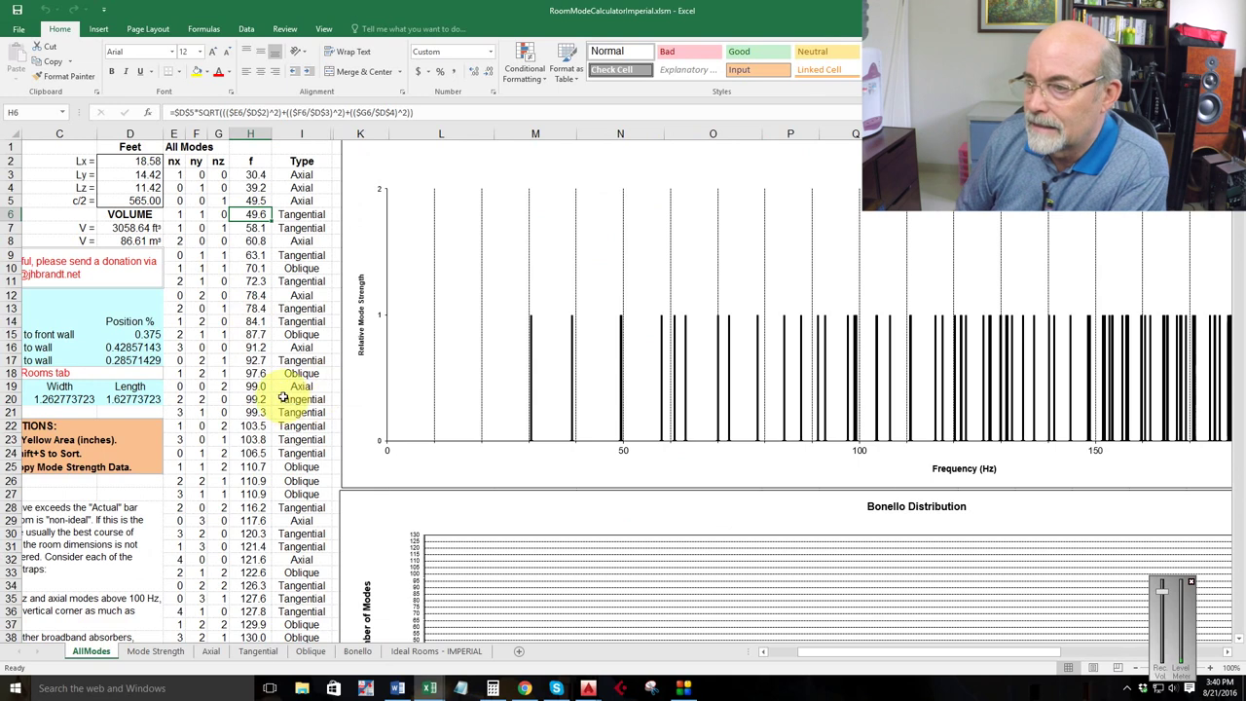
click(314, 411)
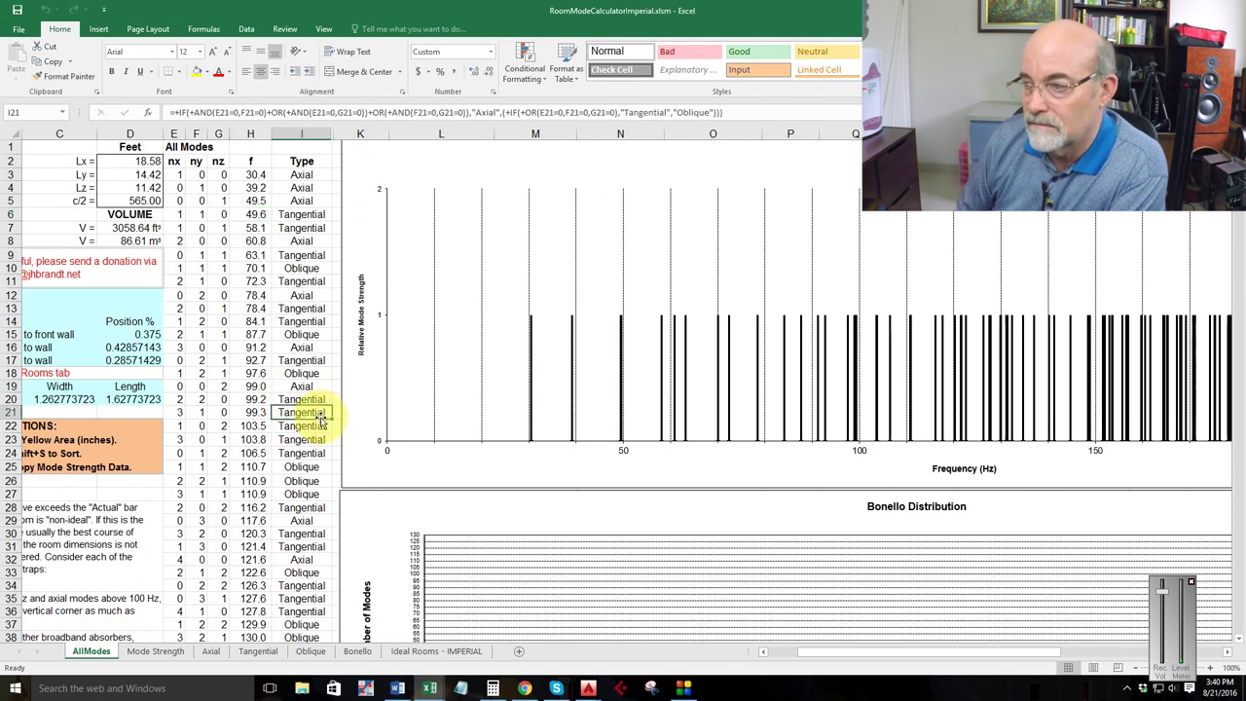
click(312, 400)
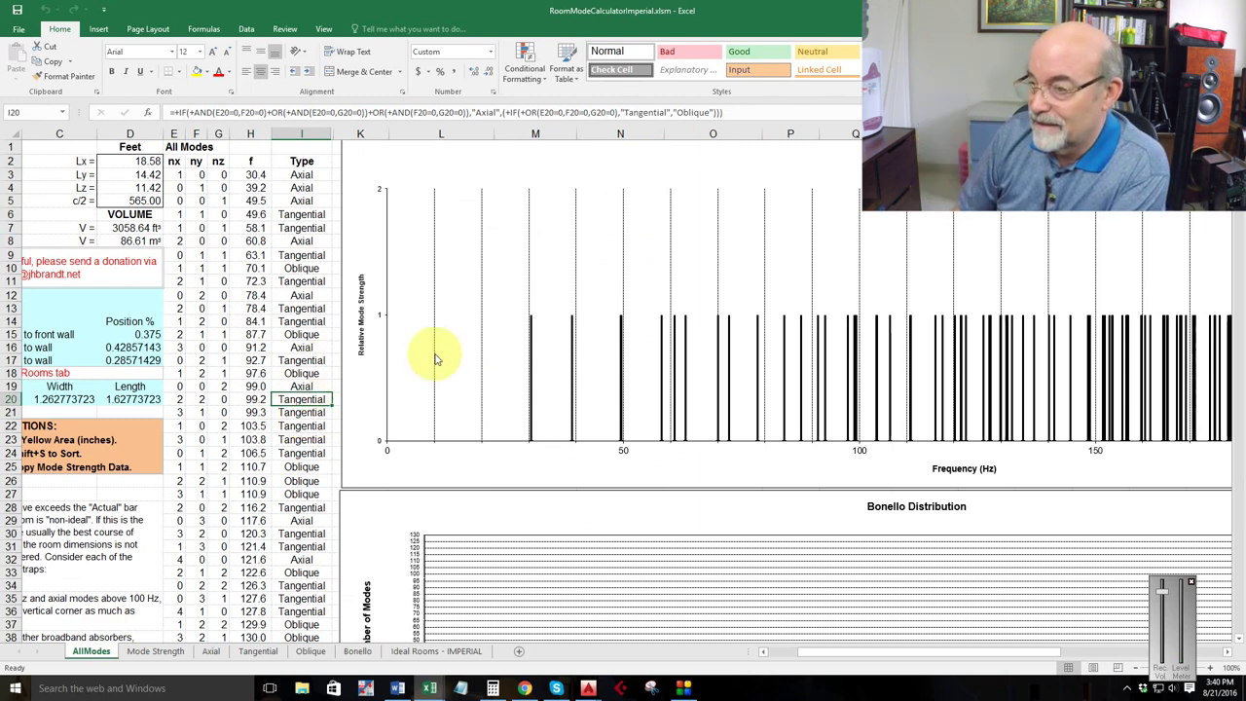
scroll(320, 385, down, 2)
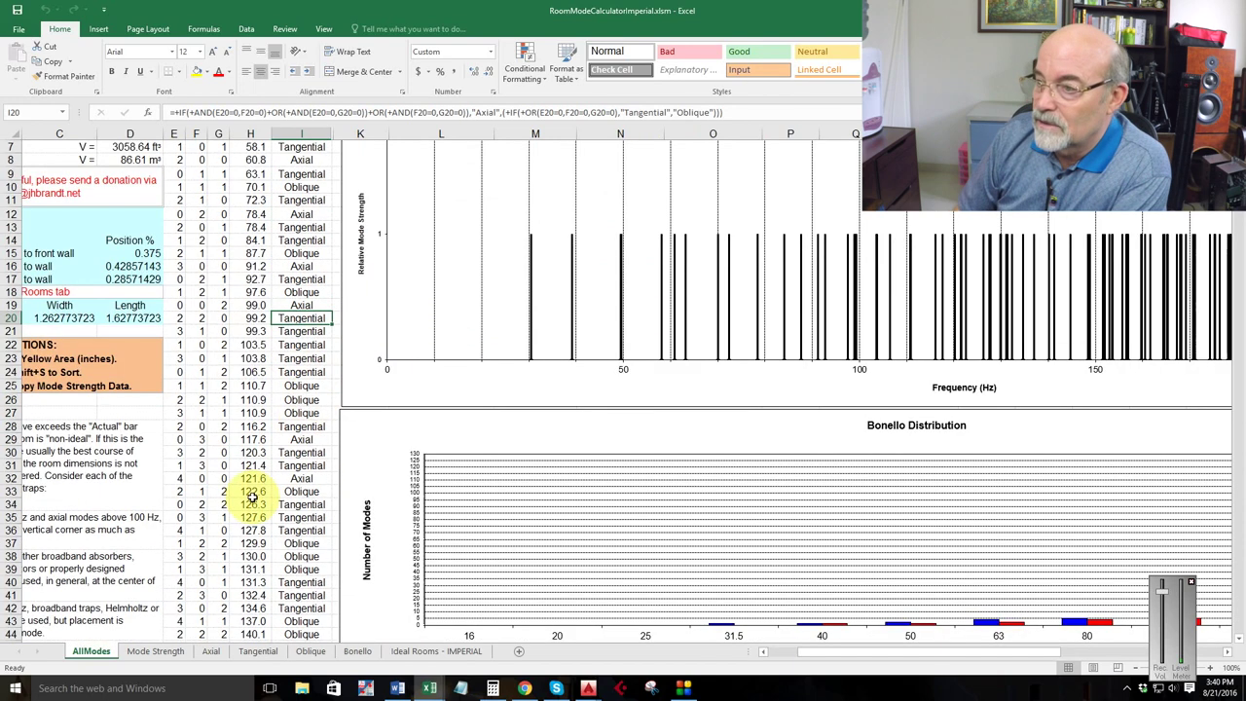
scroll(297, 335, up, 2)
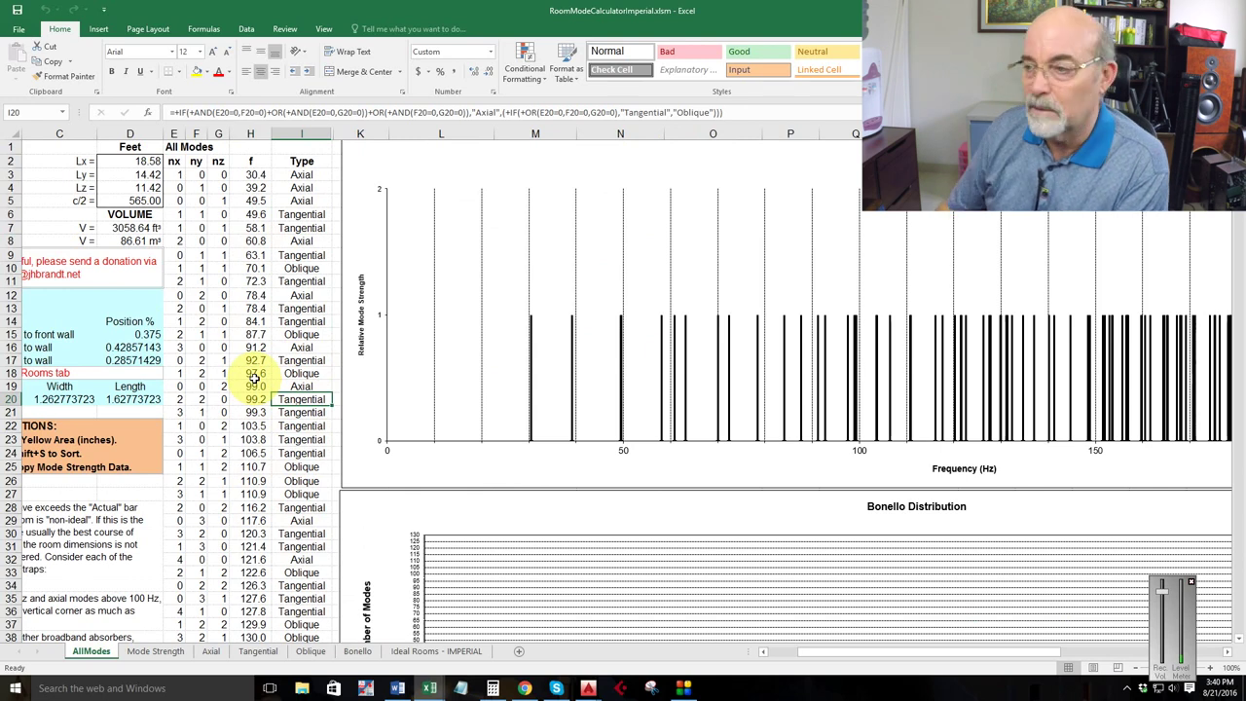
Step: Show the Ideal Rooms - IMPERIAL sheet from the top, with dimension ratios A–L and their sources
click(414, 652)
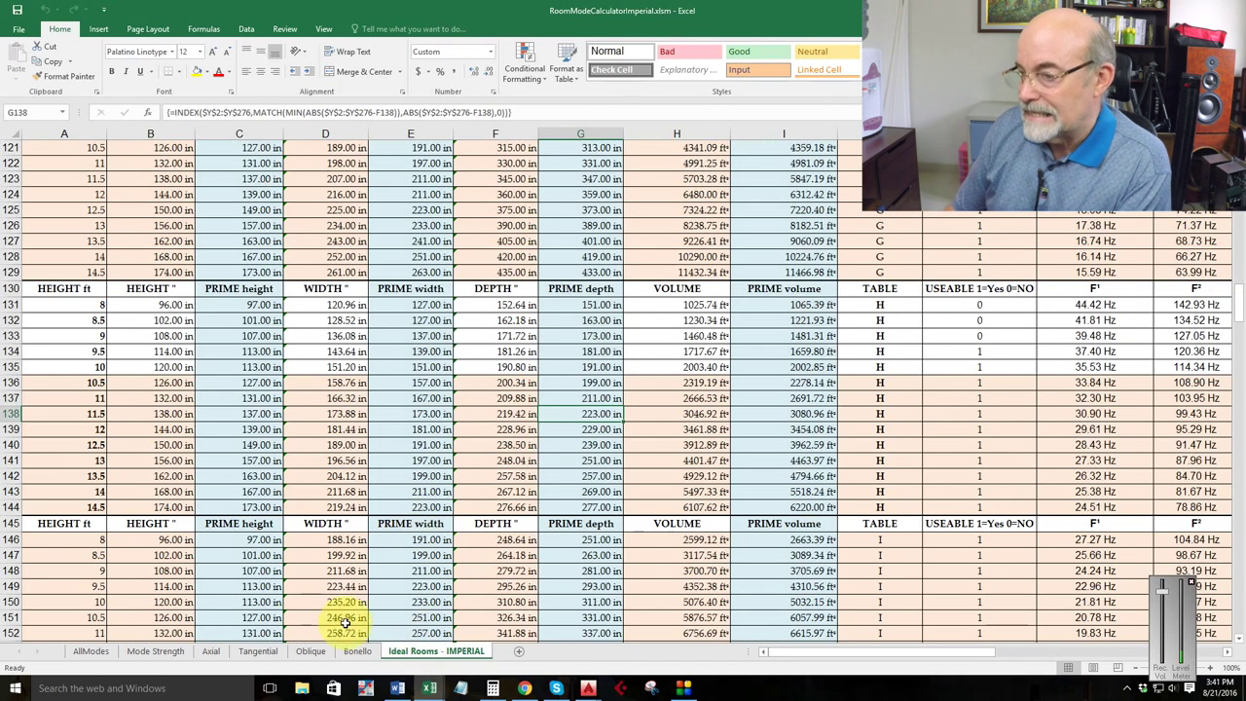
scroll(379, 572, up, 20)
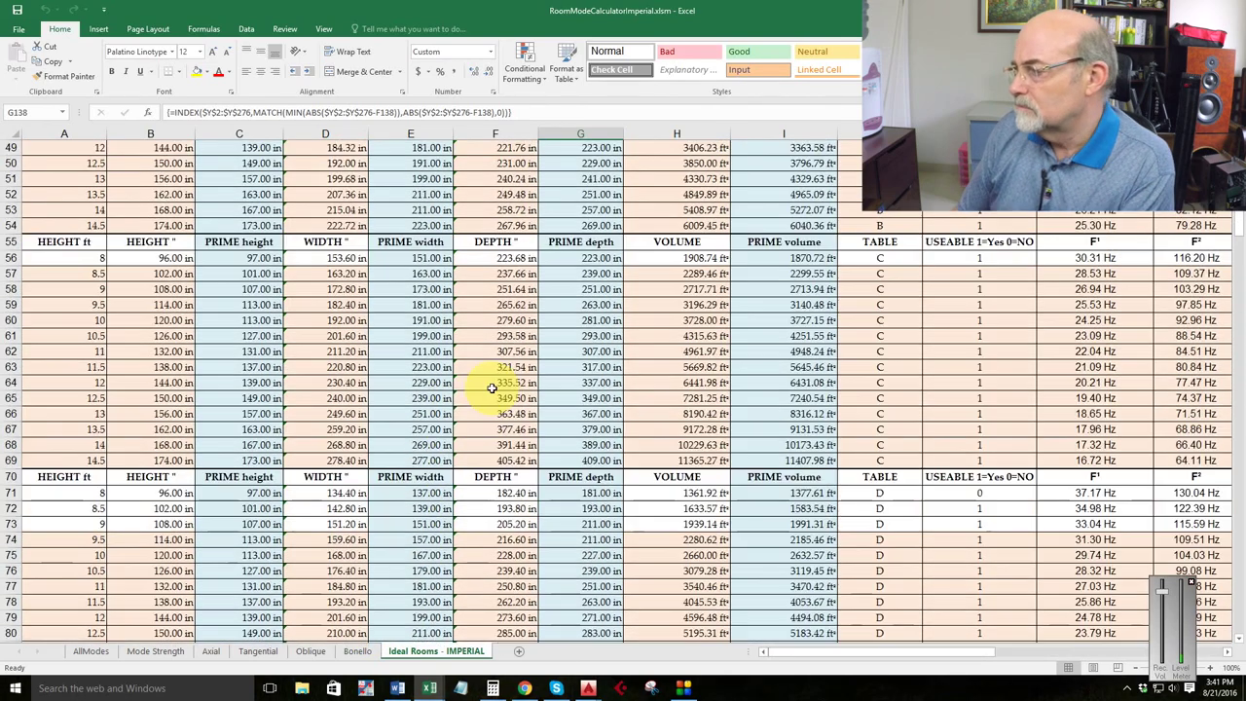
scroll(519, 350, up, 10)
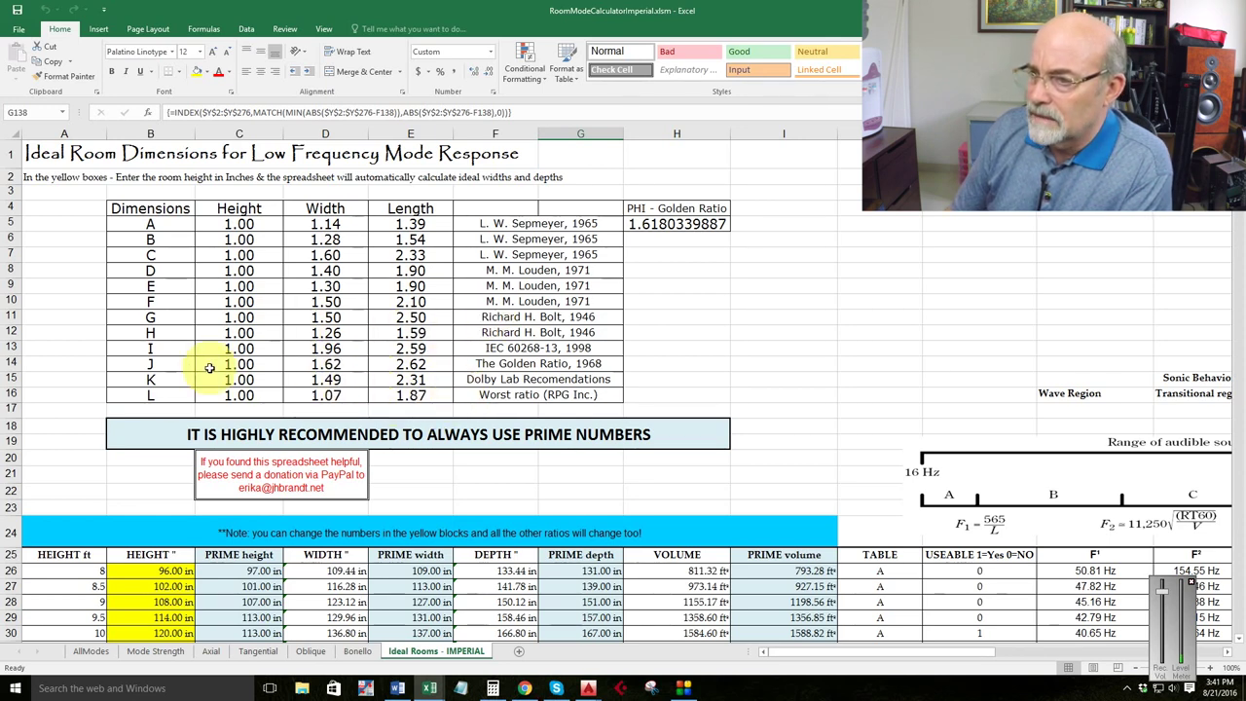
click(182, 379)
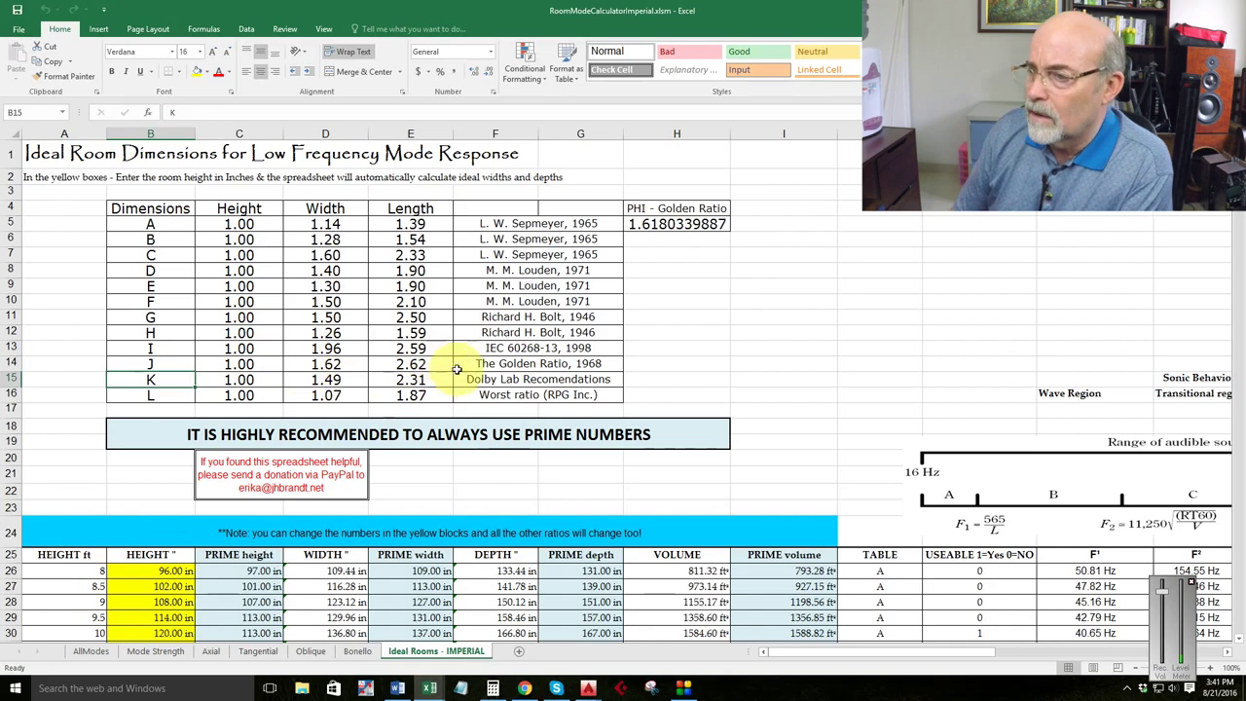
scroll(418, 311, down, 20)
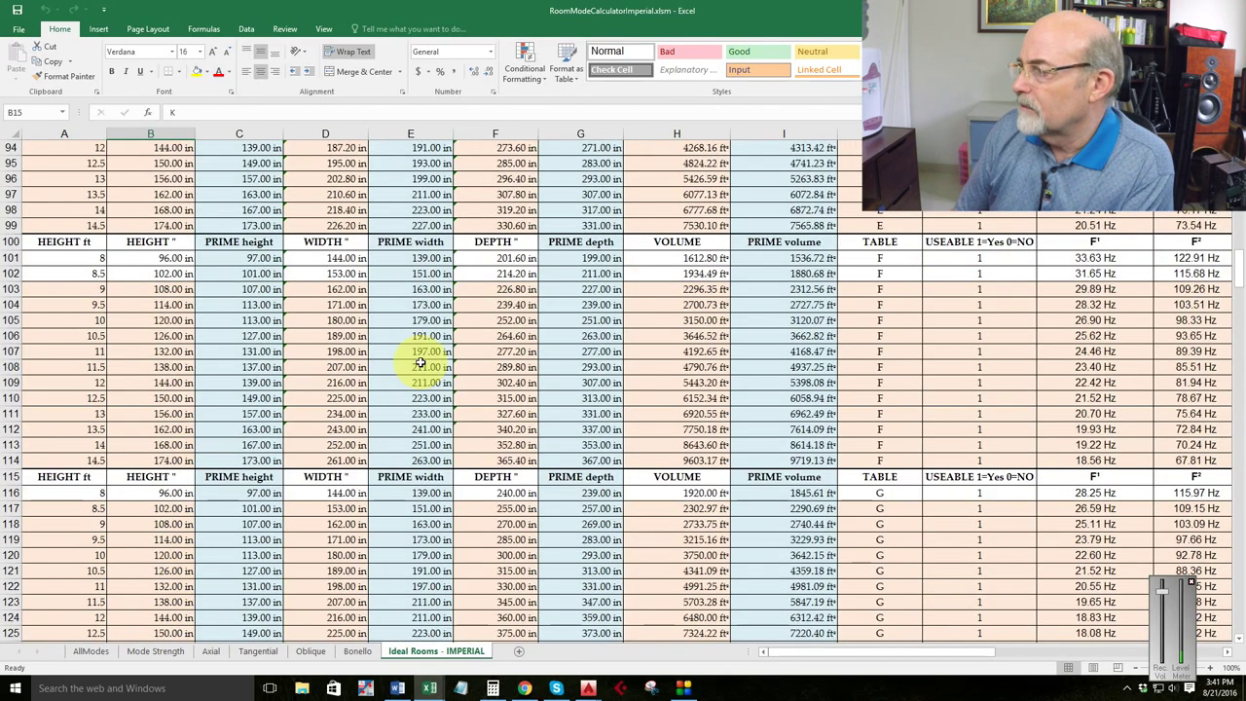
scroll(418, 362, down, 20)
scroll(486, 349, up, 9)
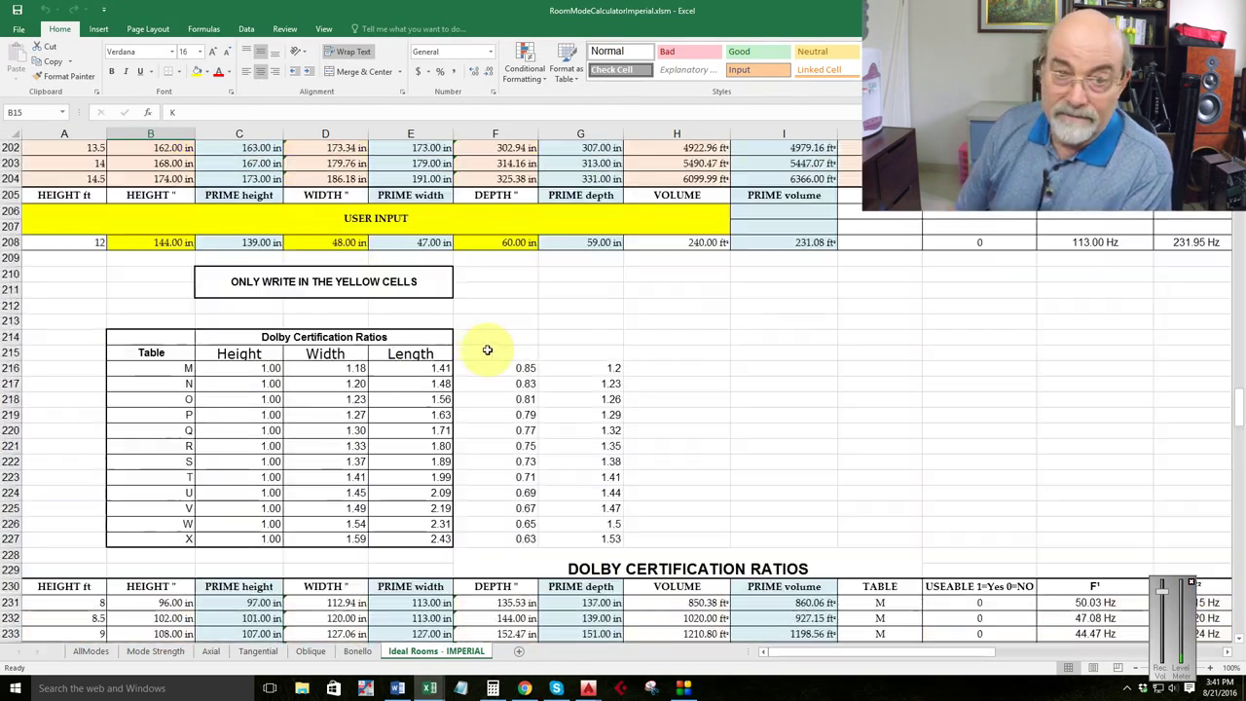
scroll(487, 349, up, 2)
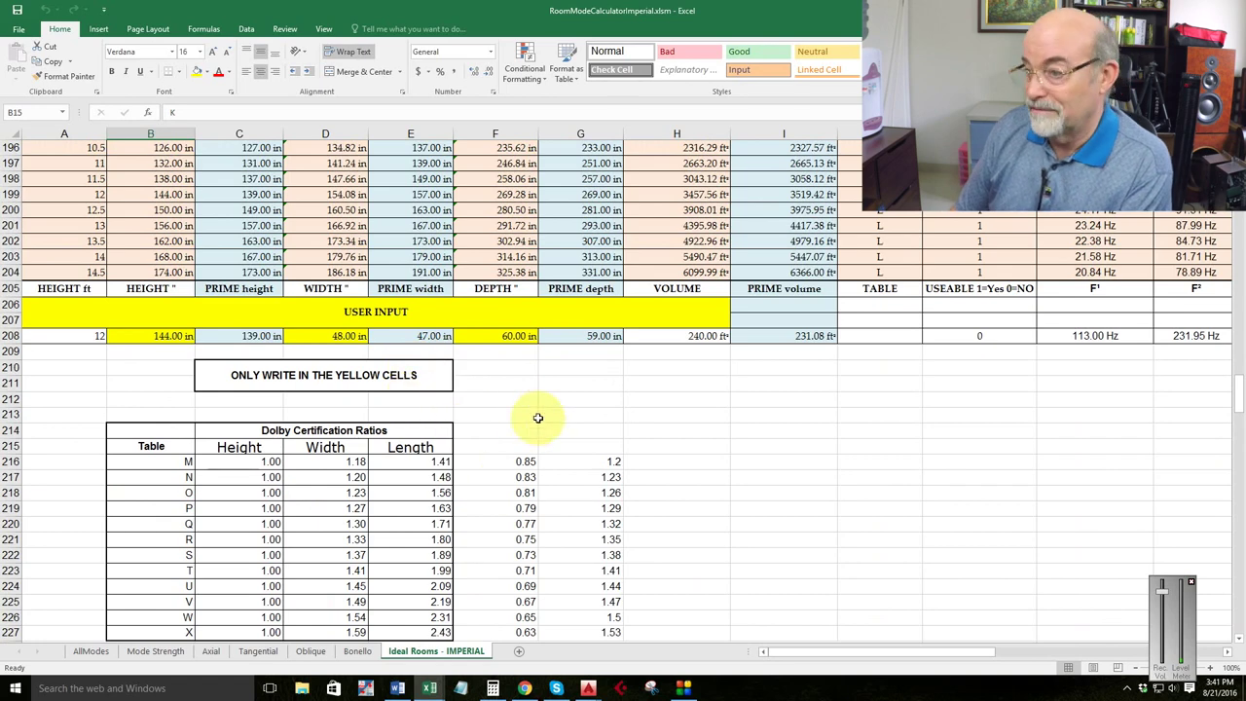
scroll(481, 415, down, 7)
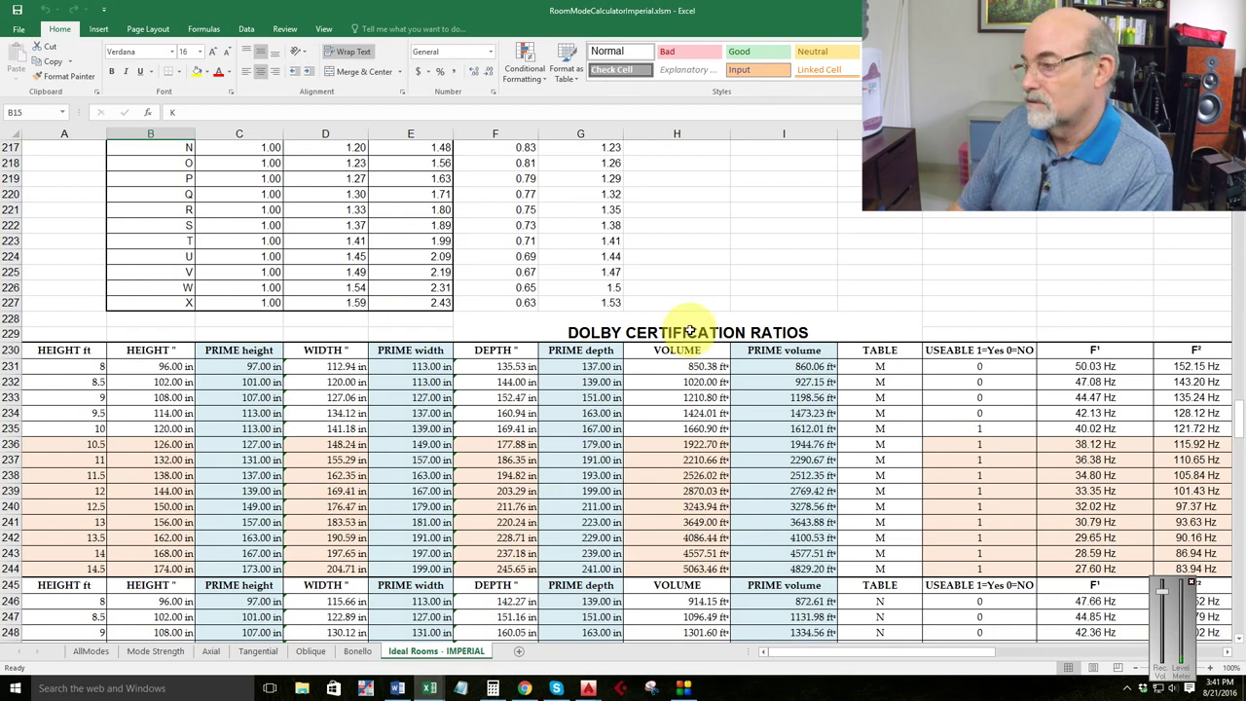
scroll(659, 431, down, 15)
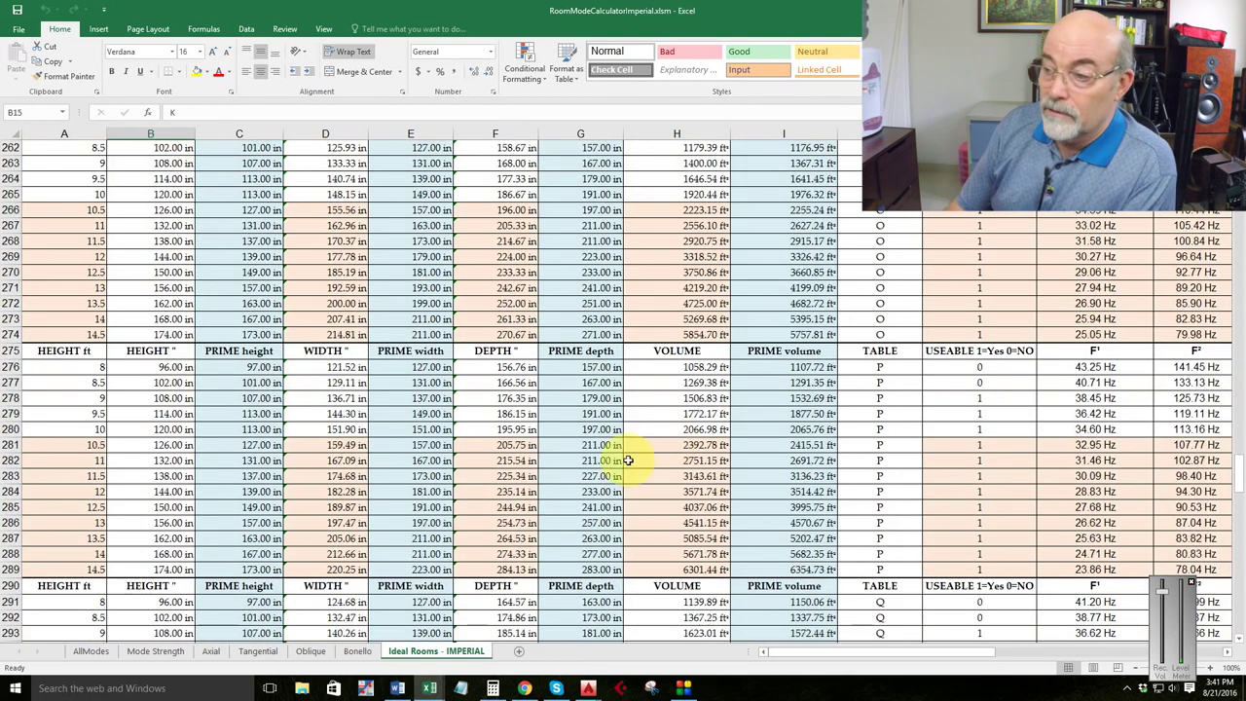